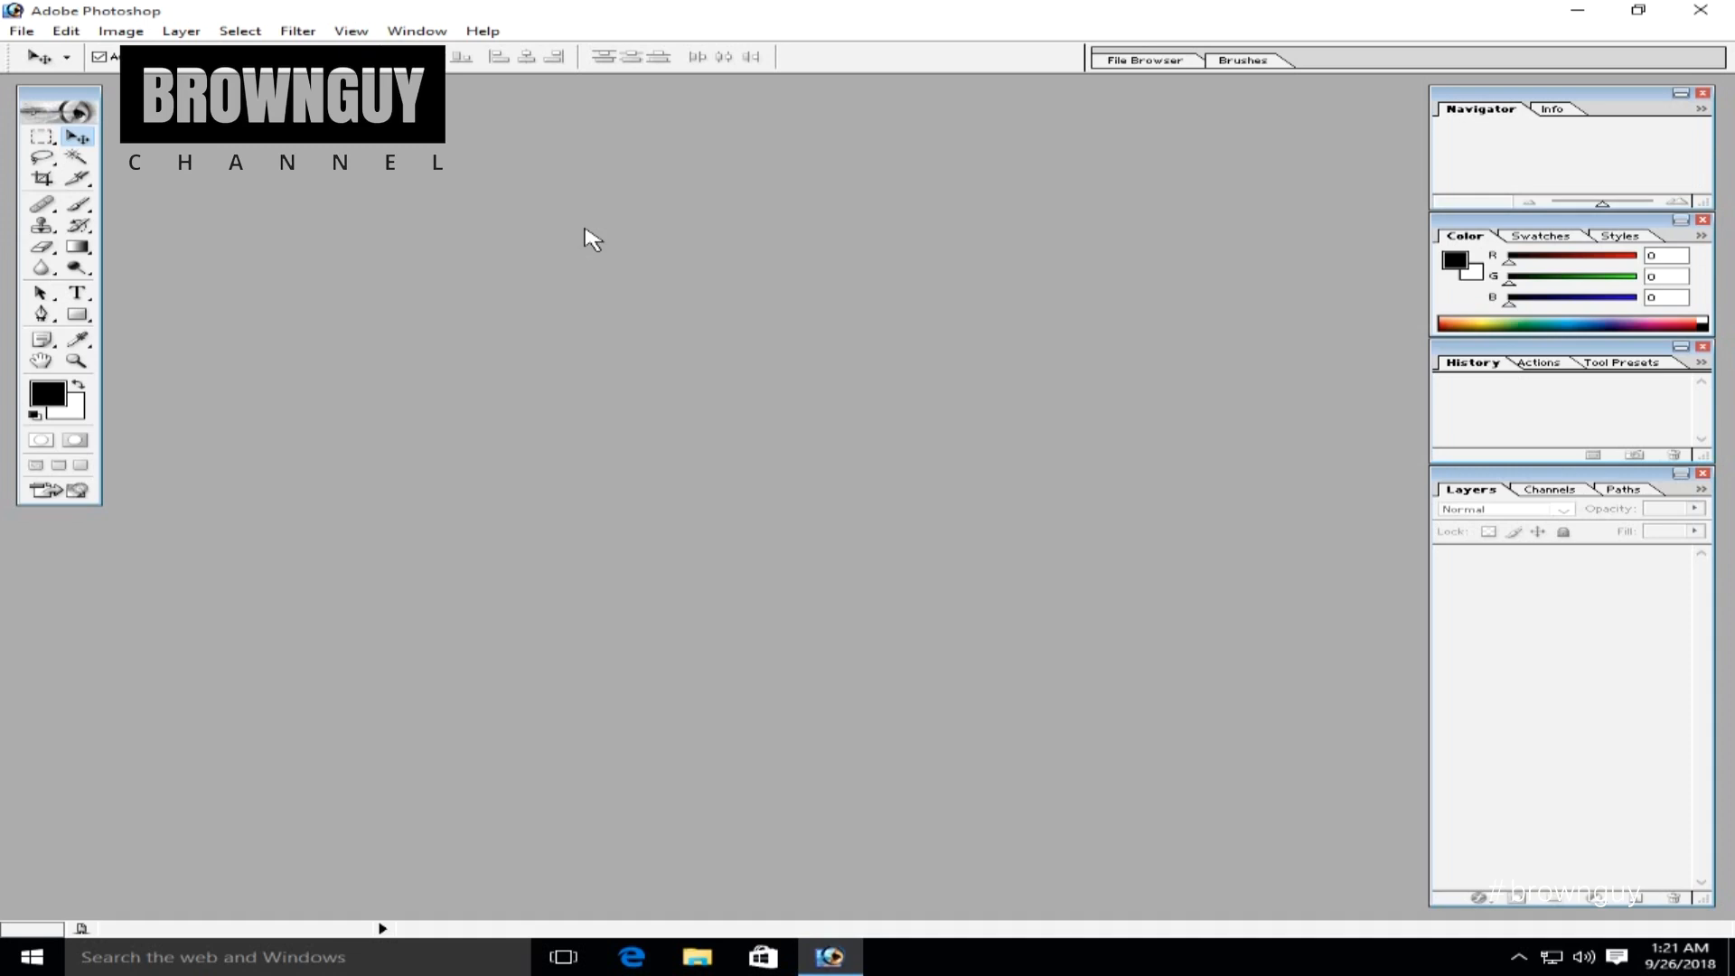
Open the Untitled design (5) PDF from the desktop, rasterizing it with width and height in pixels at 500 pixels/inch in CMYK Color
left_click(1727, 956)
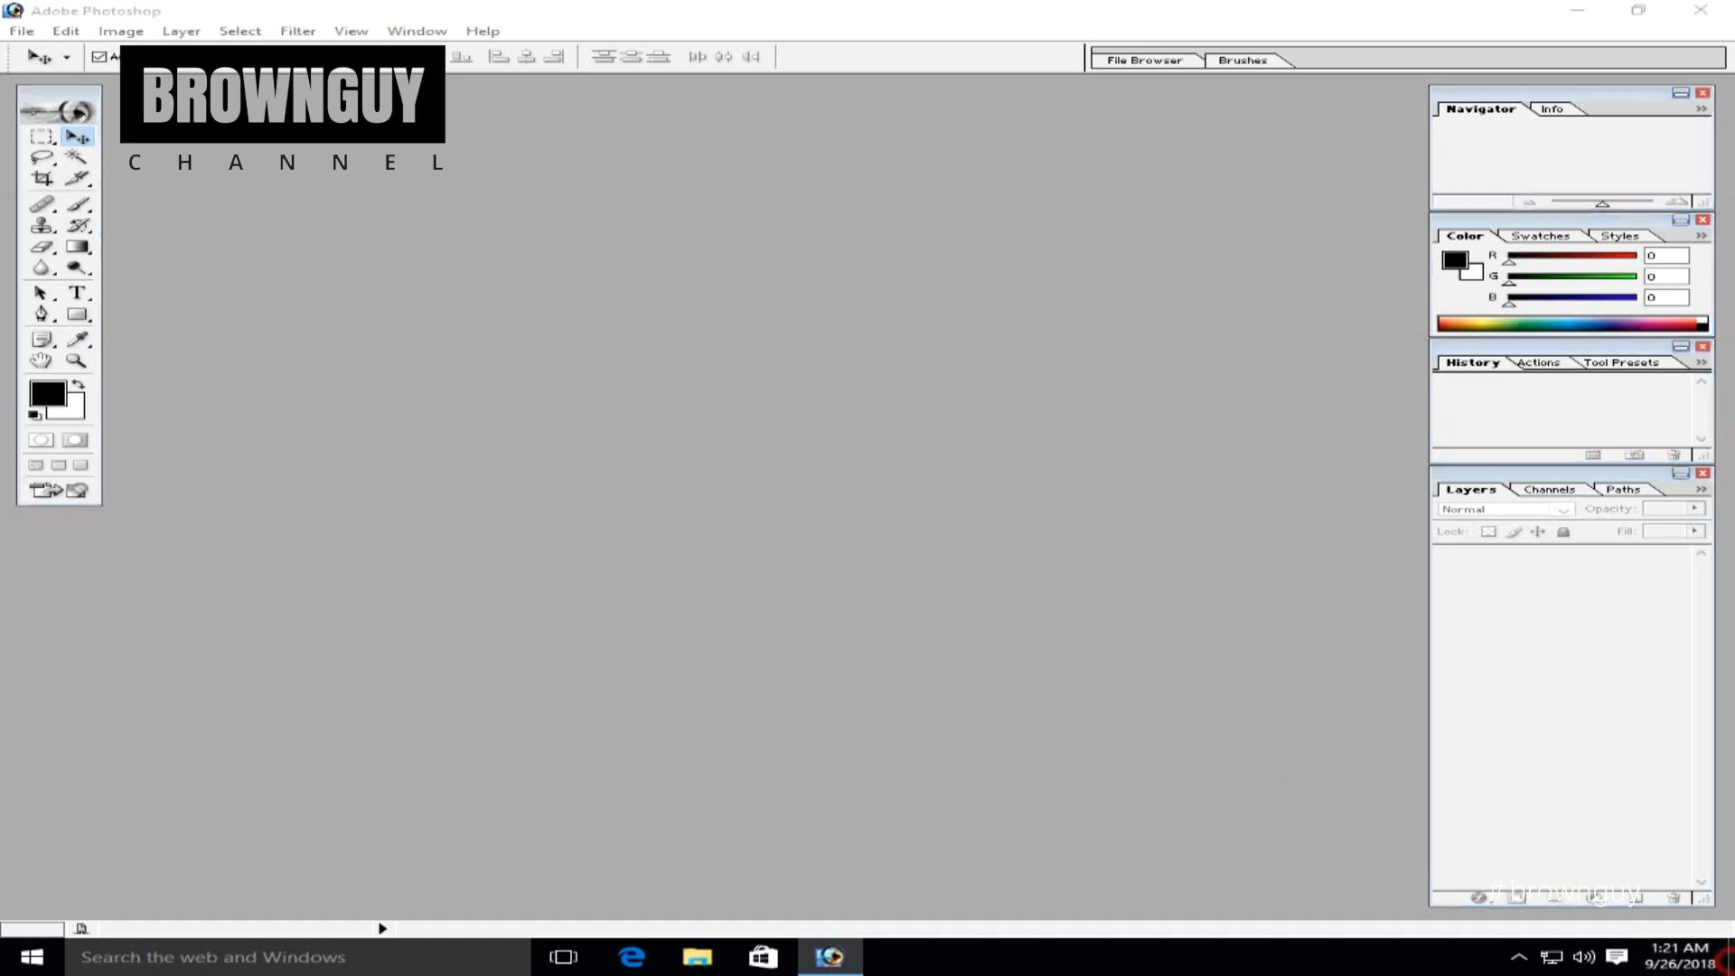
left_click_drag(1472, 906, 718, 531)
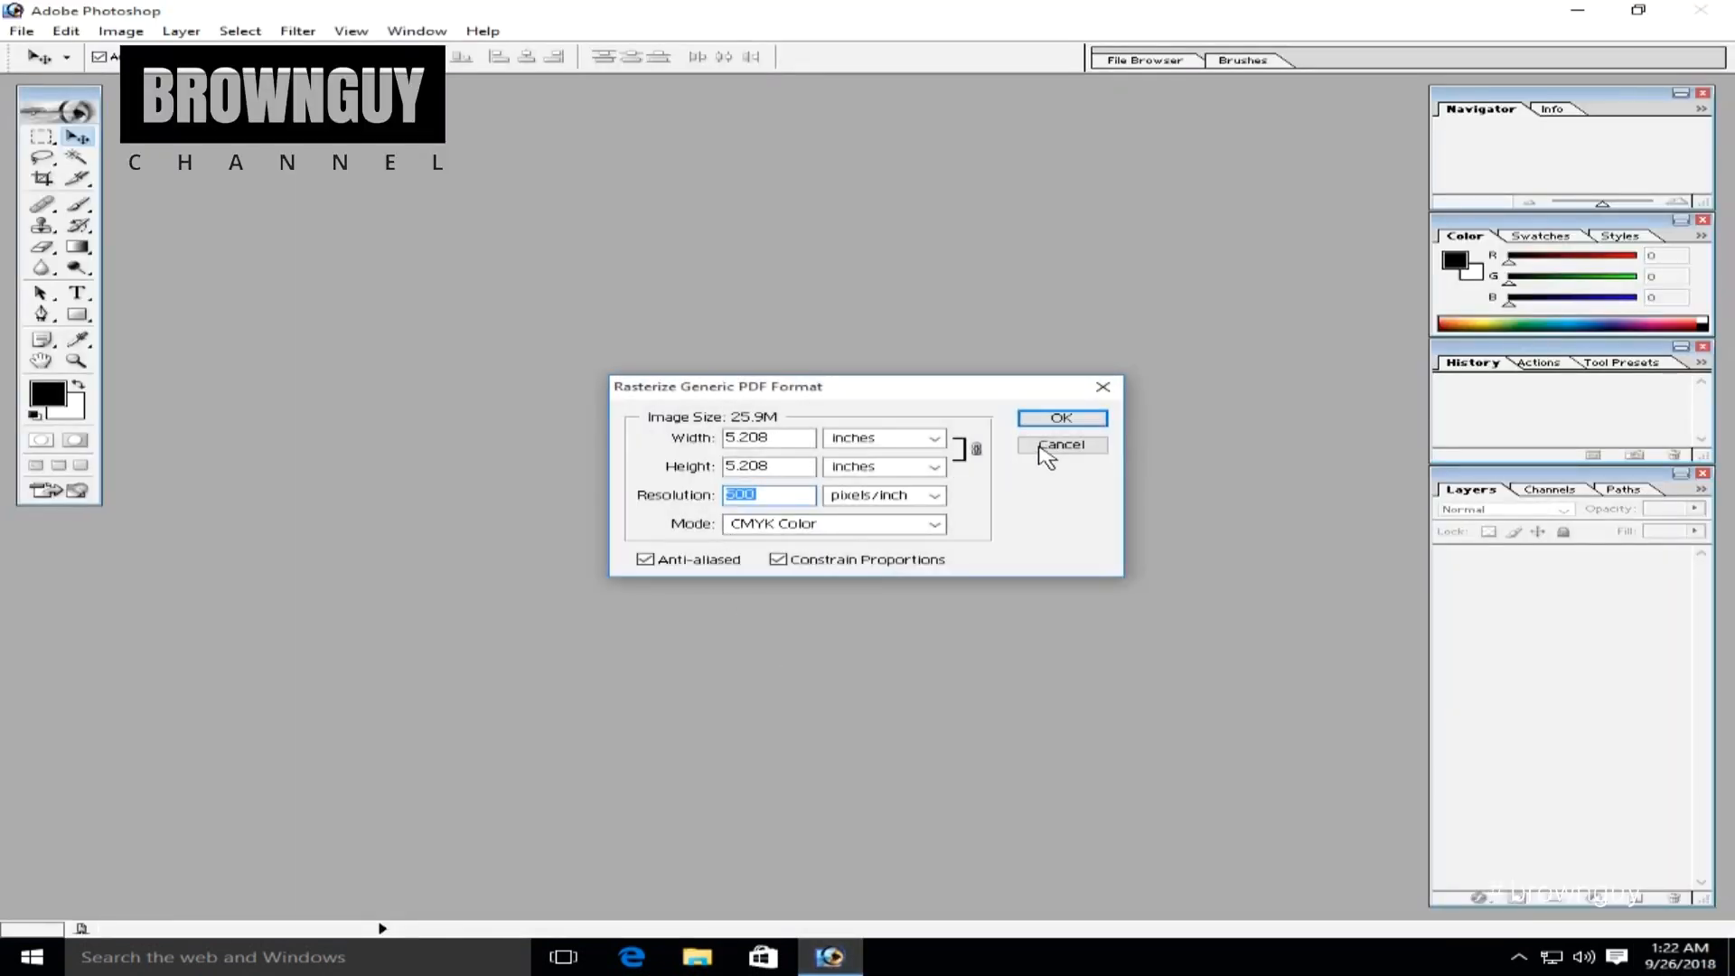
left_click(882, 440)
left_click(895, 472)
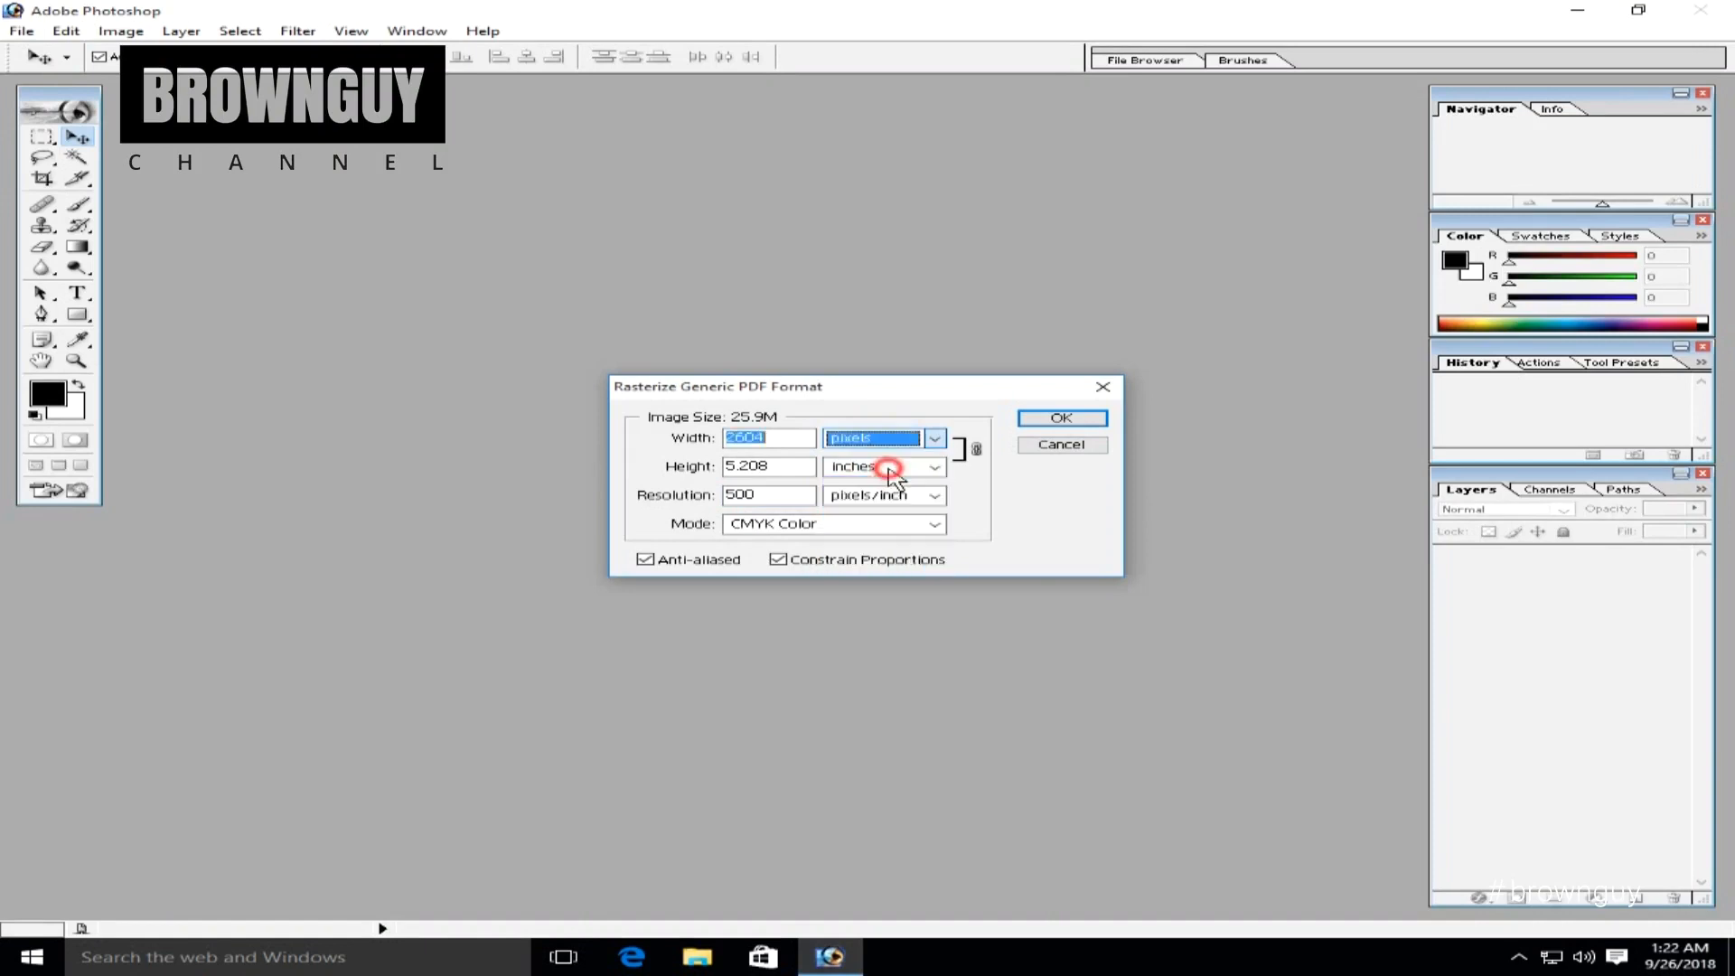
left_click(890, 466)
left_click(893, 500)
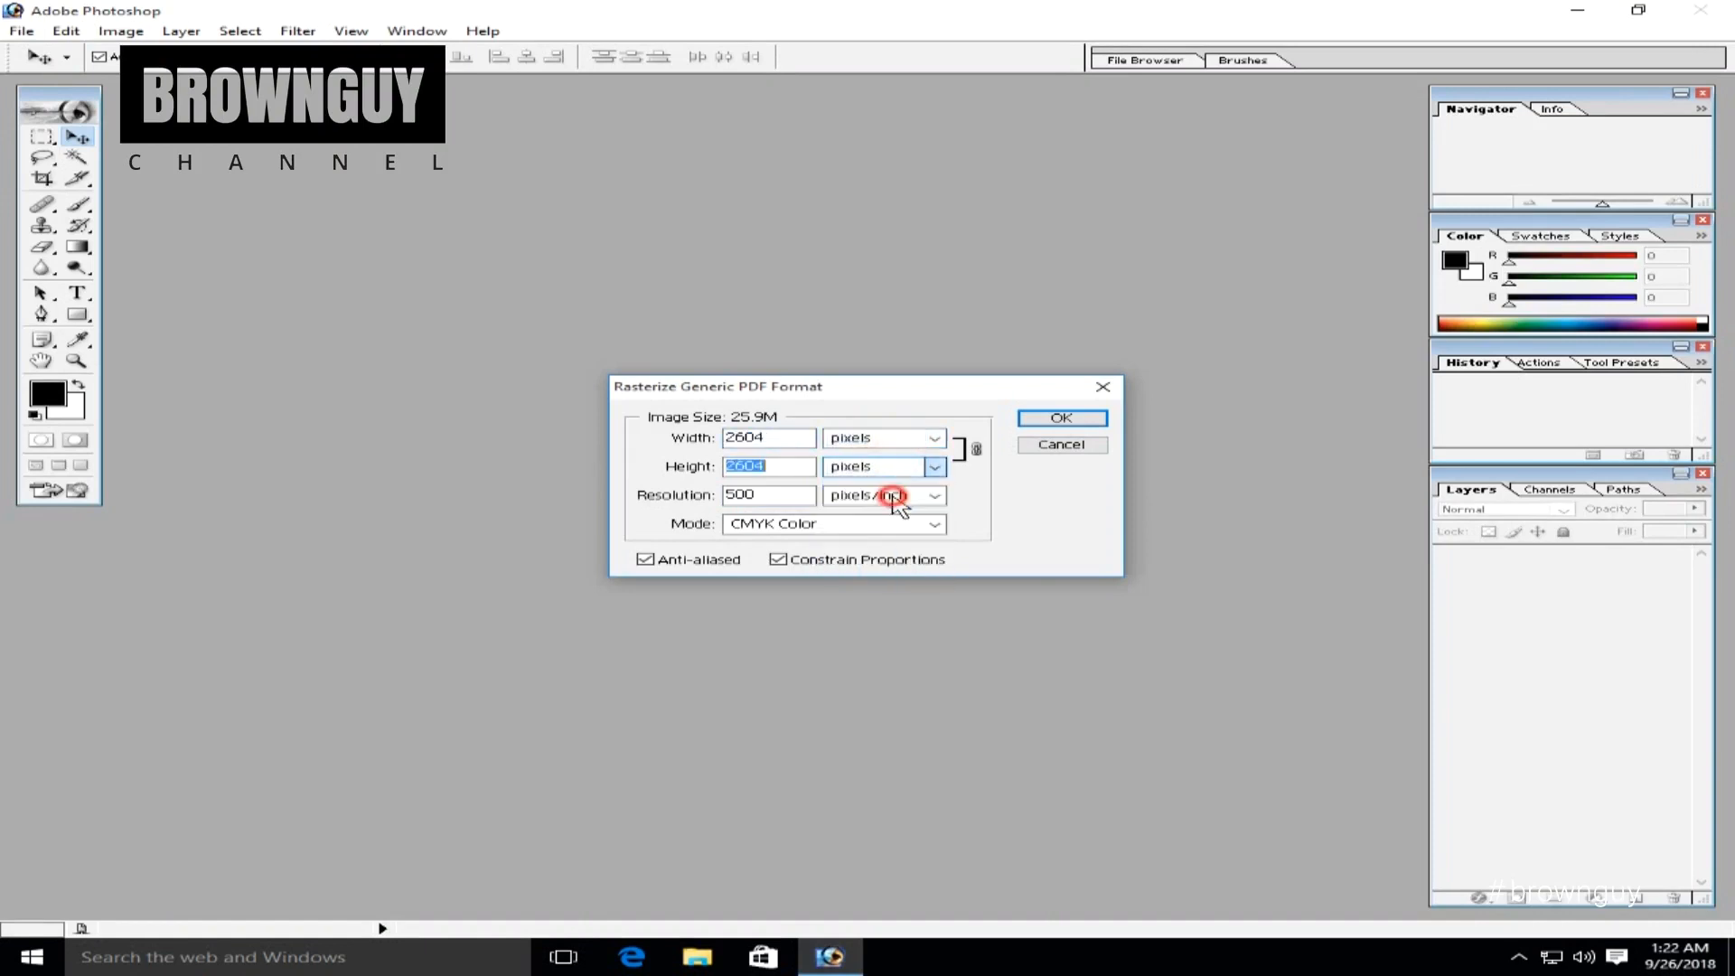
left_click(781, 437)
left_click(793, 495)
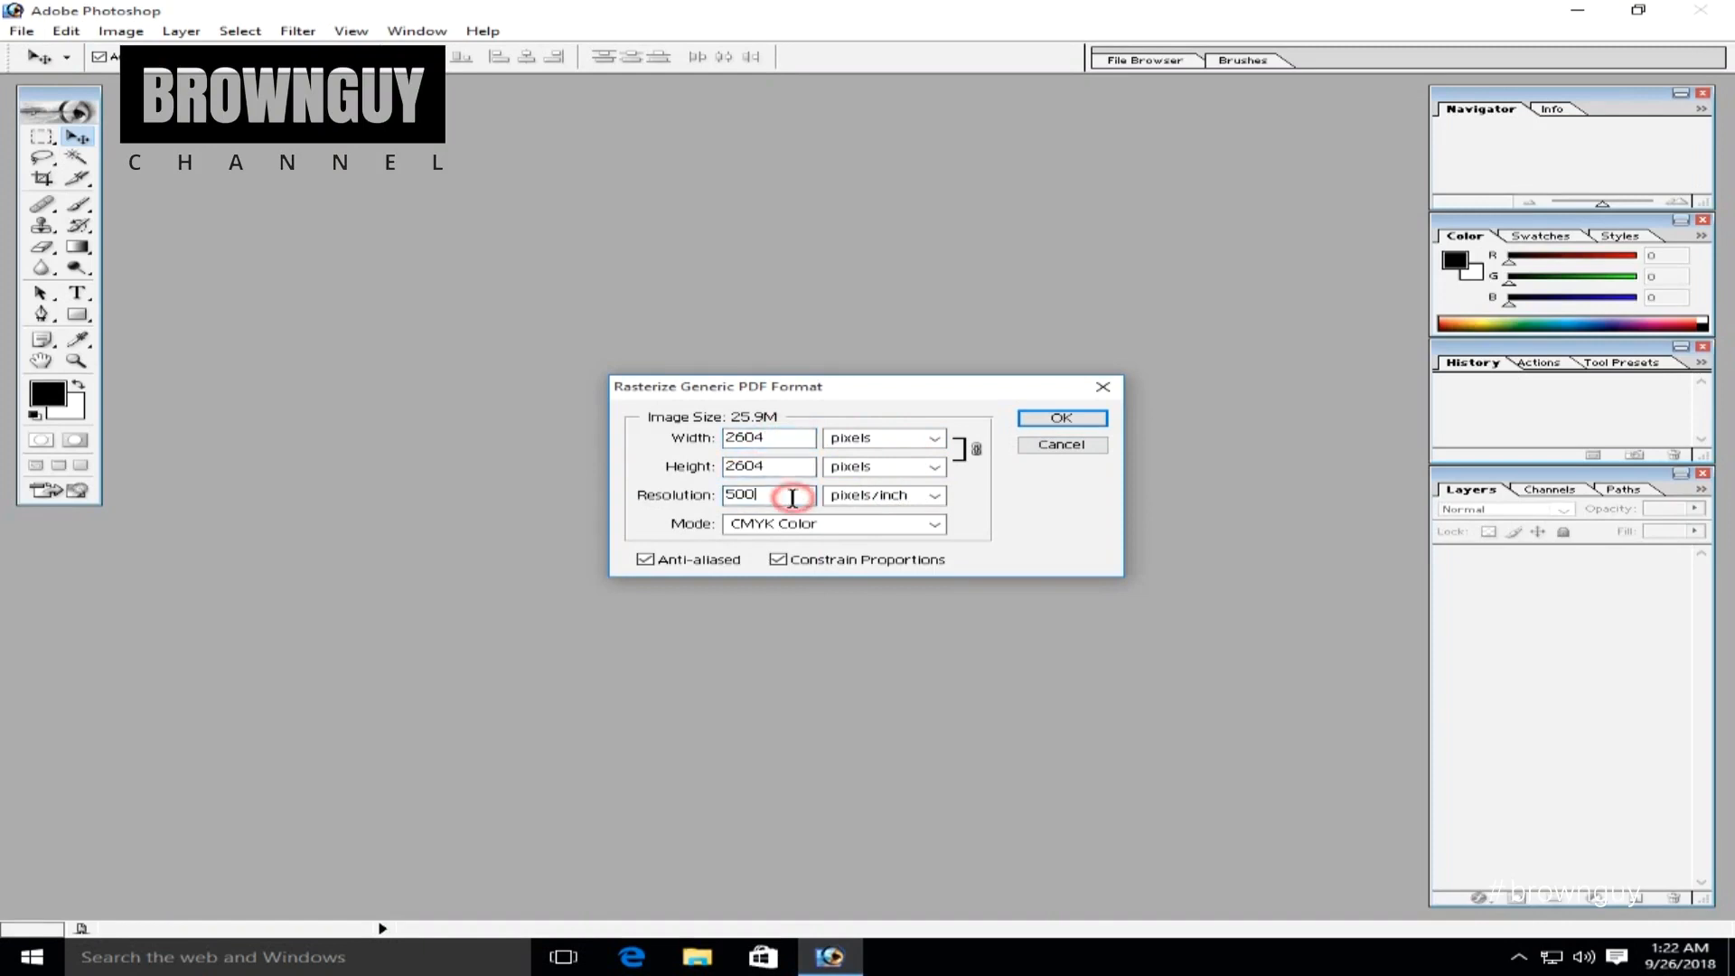
left_click(749, 496)
left_click(1096, 416)
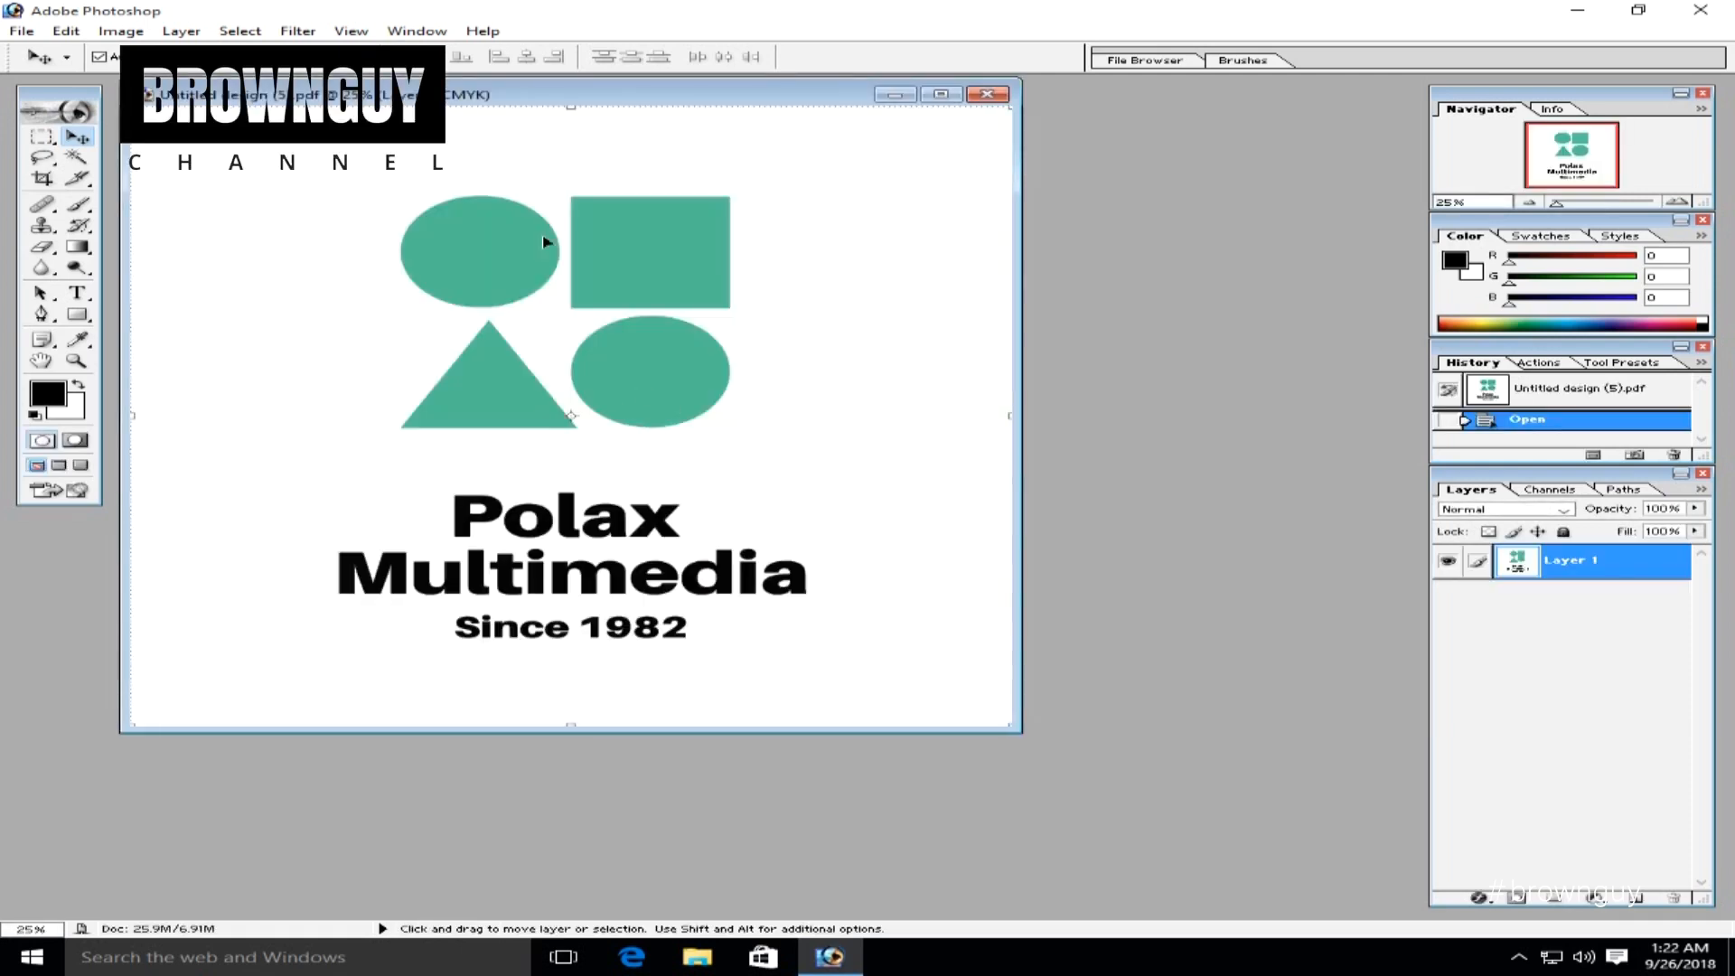
left_click_drag(533, 98, 610, 149)
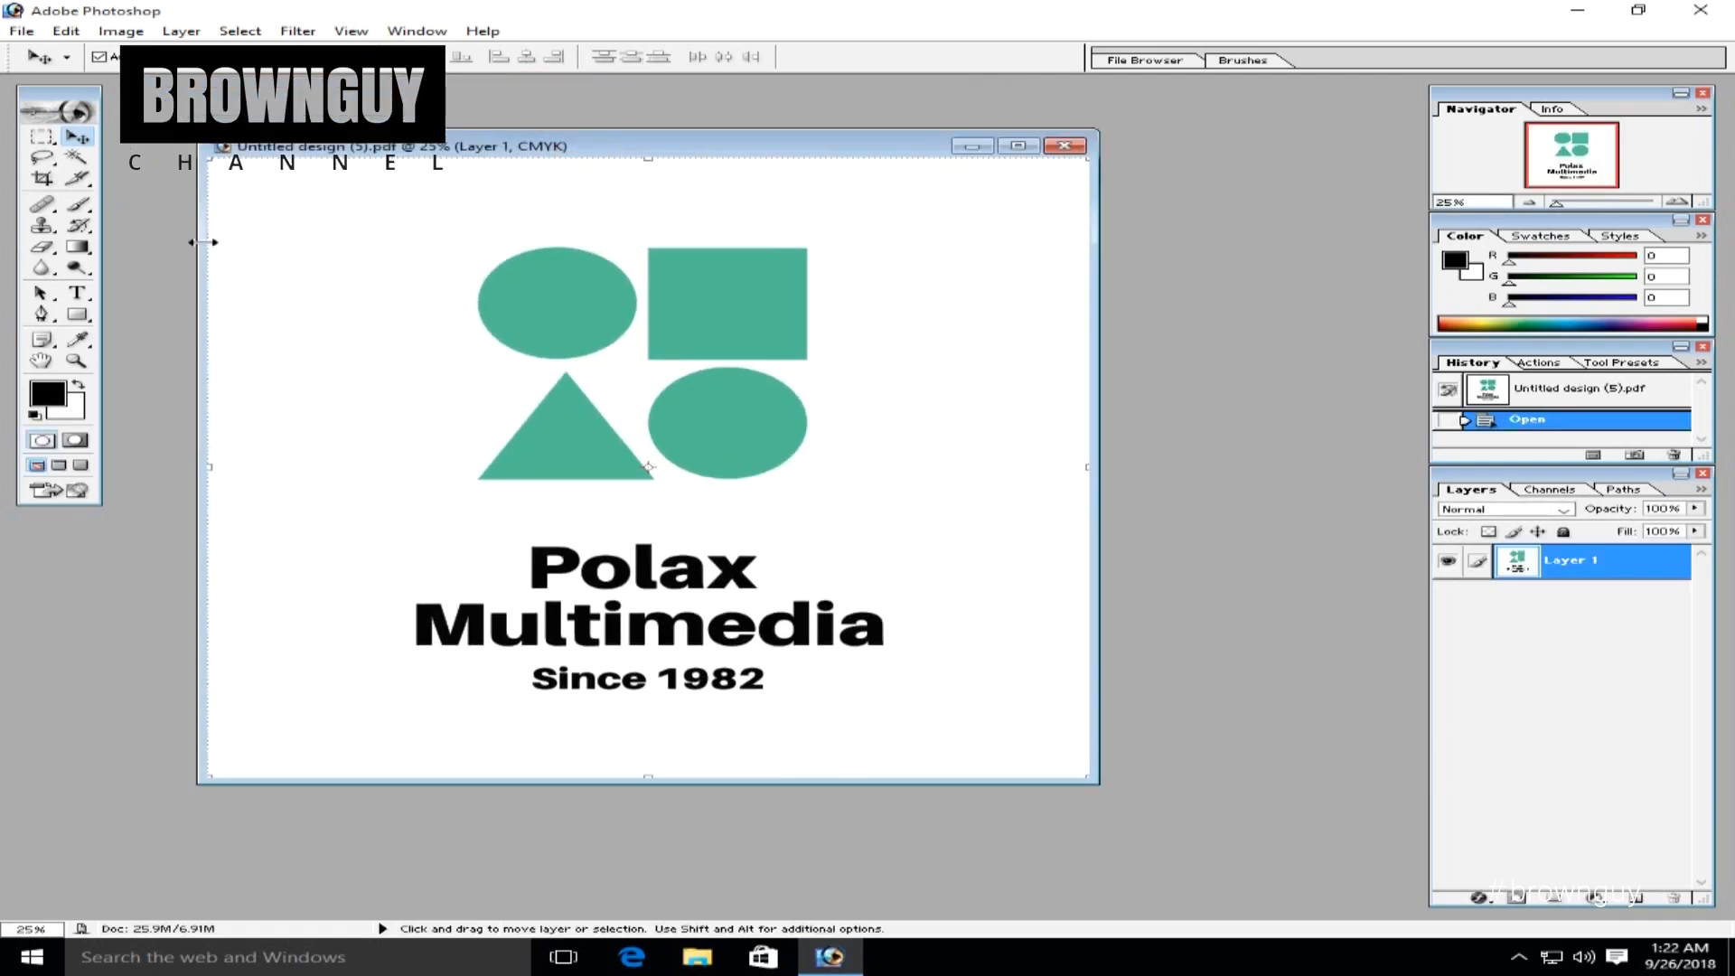
Create a new transparent RGB document of 5000 × 5000 pixels at 500 pixels/inch and position its window clear of the logo
left_click(22, 34)
left_click(31, 53)
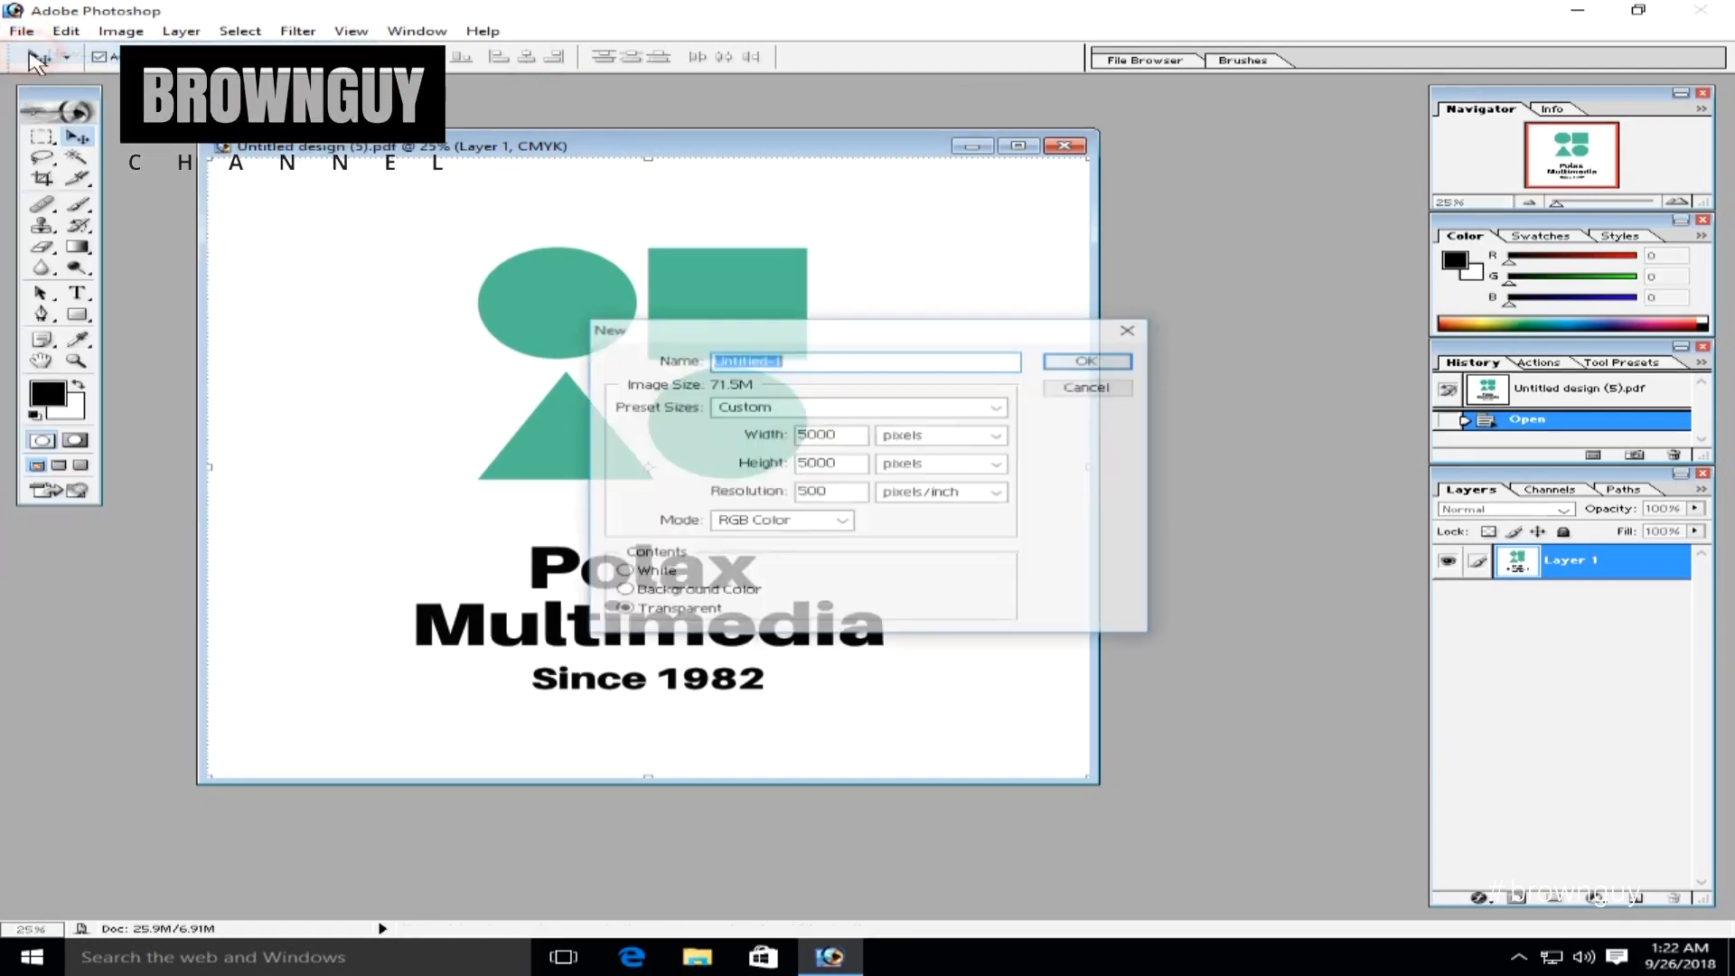
left_click(848, 435)
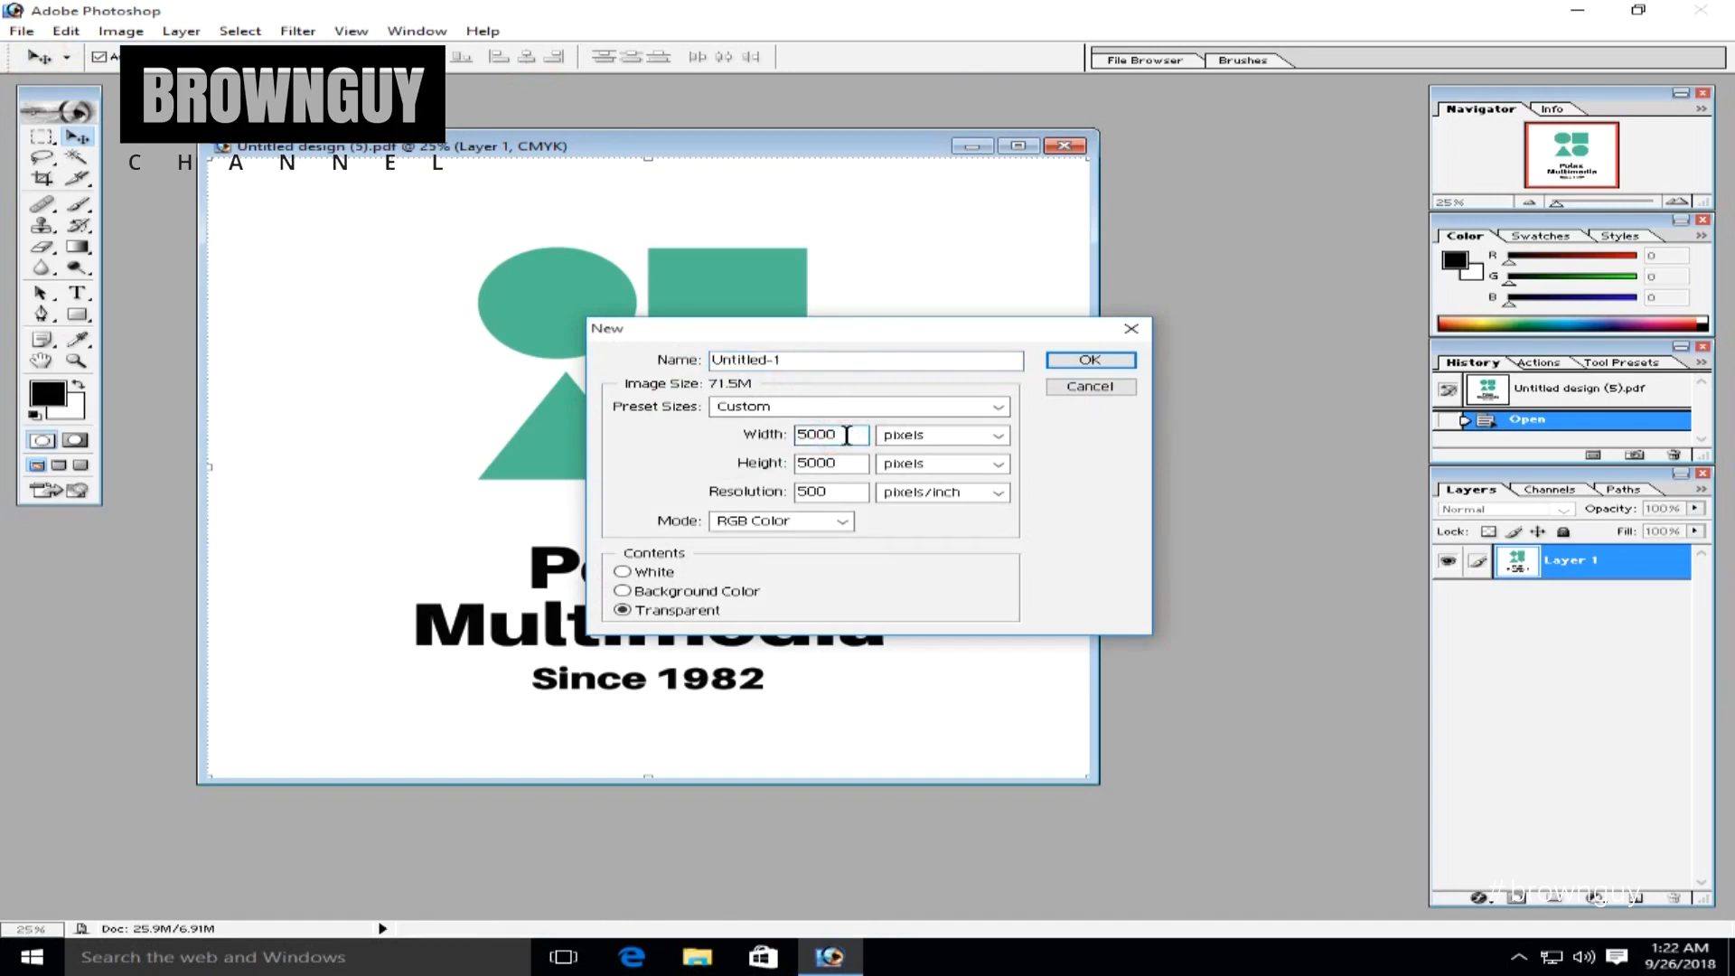
left_click(831, 464)
left_click(855, 491)
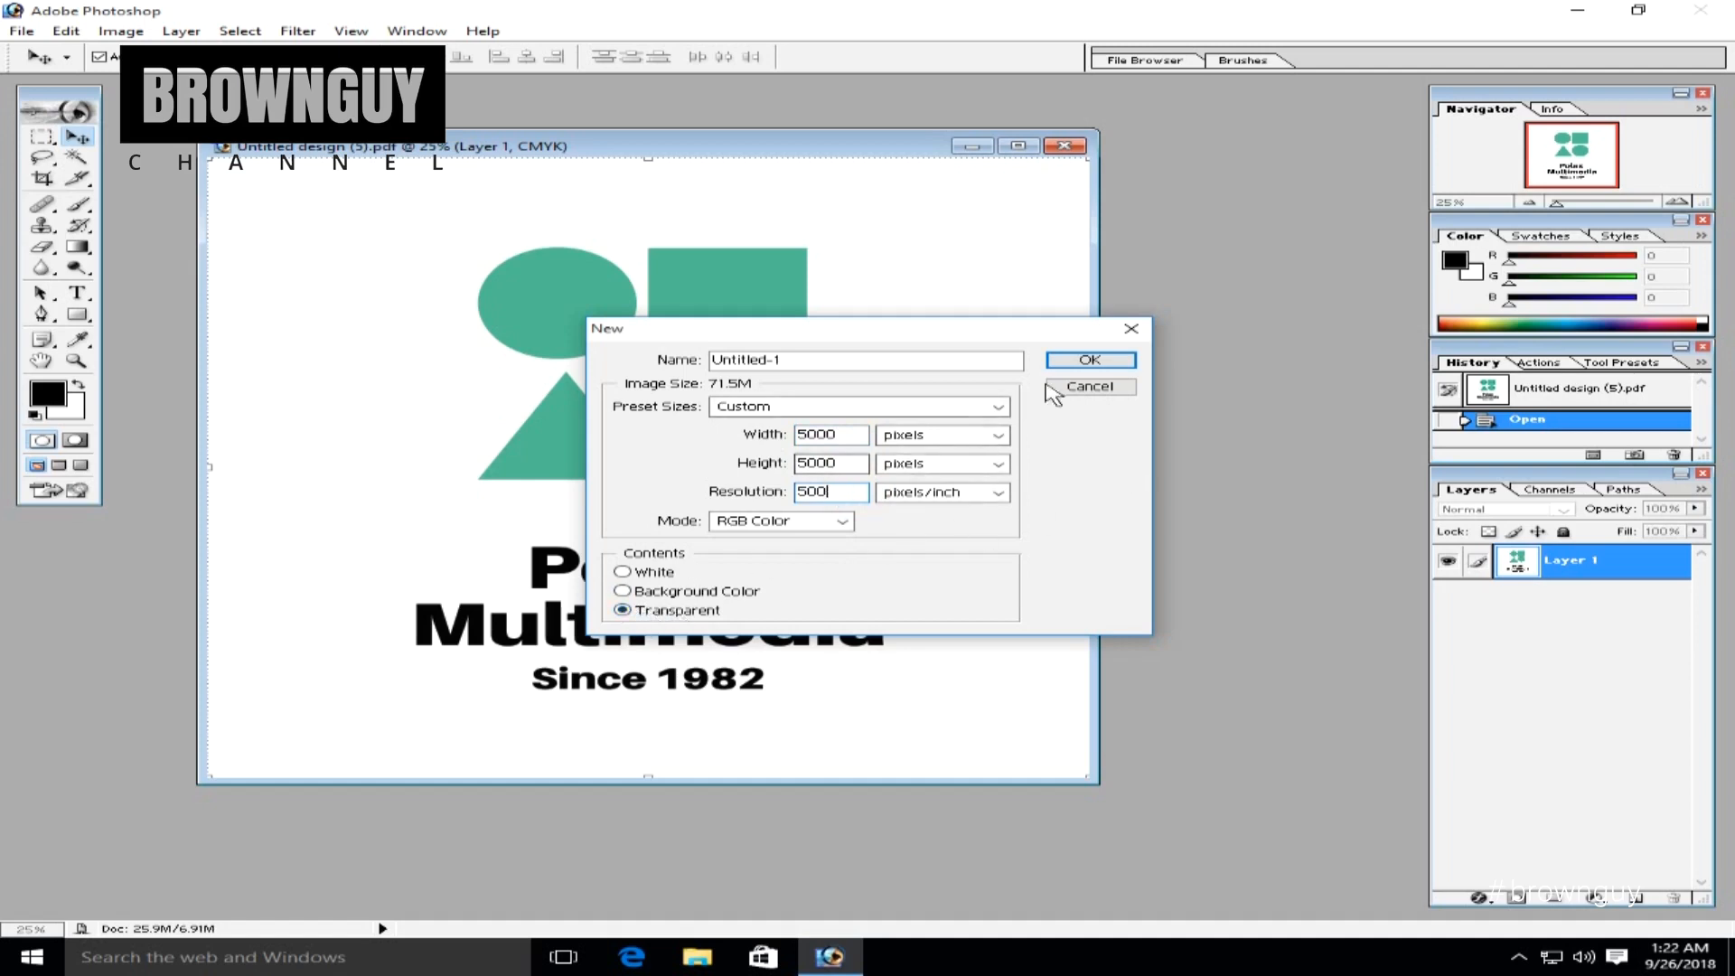
left_click(1090, 360)
left_click_drag(701, 113, 813, 479)
Select the white background of the logo document with the Magic Wand and delete it
left_click(713, 147)
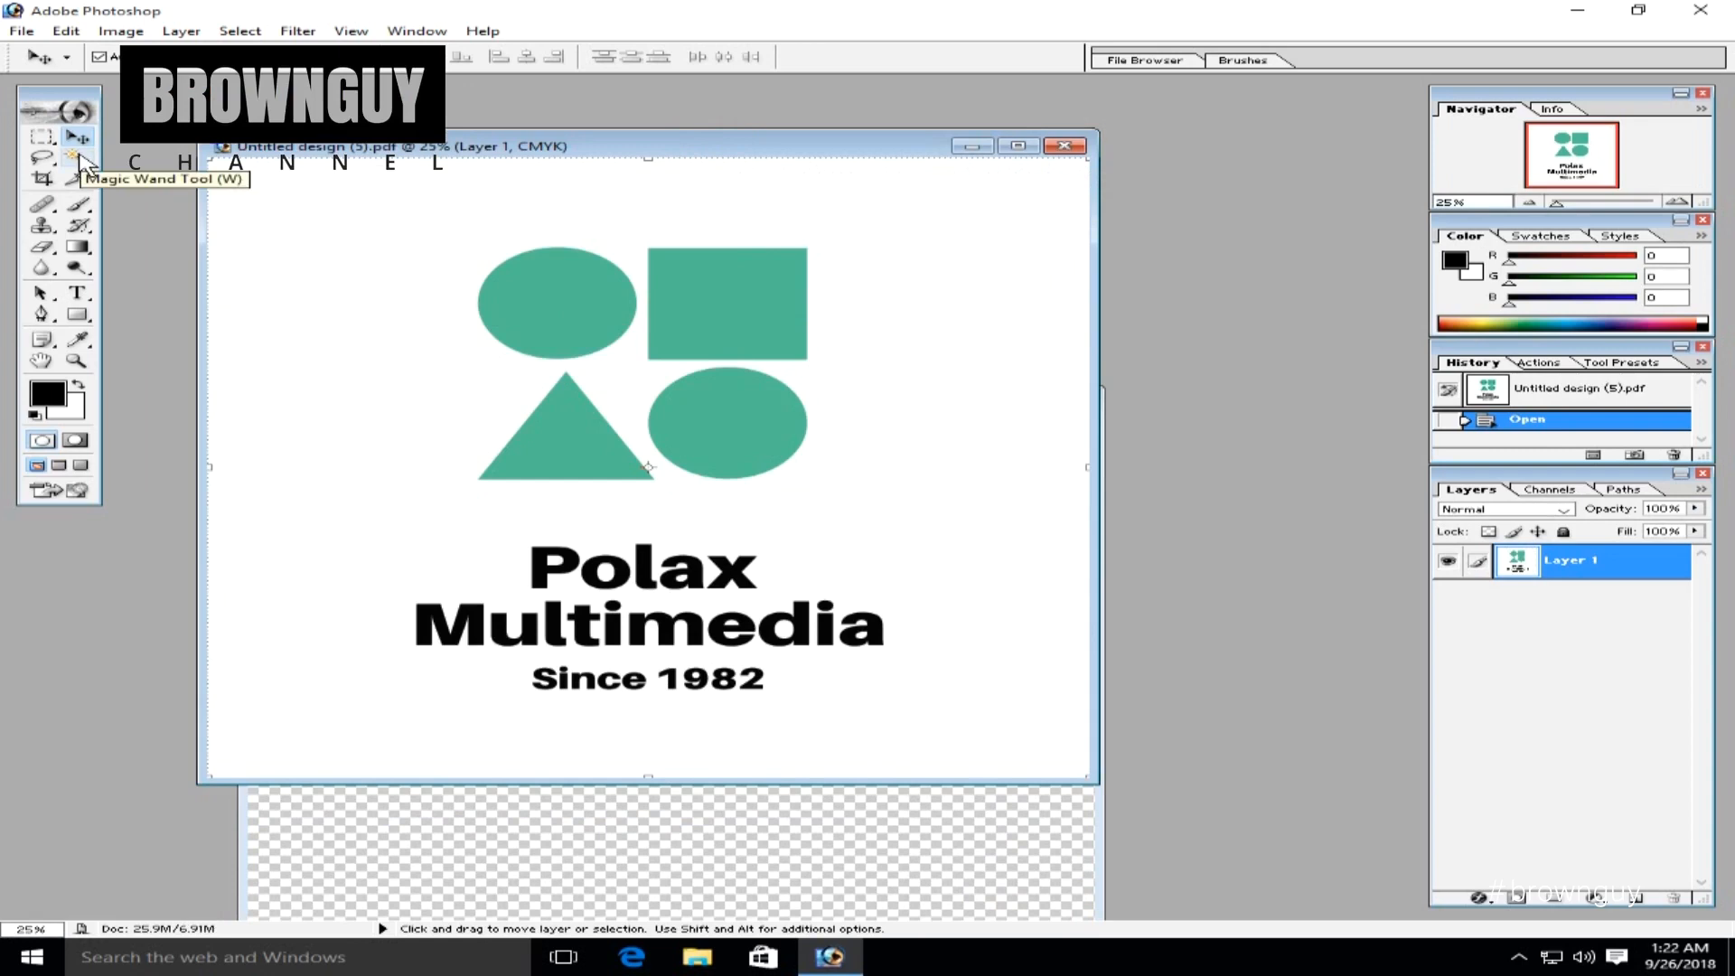
left_click(77, 158)
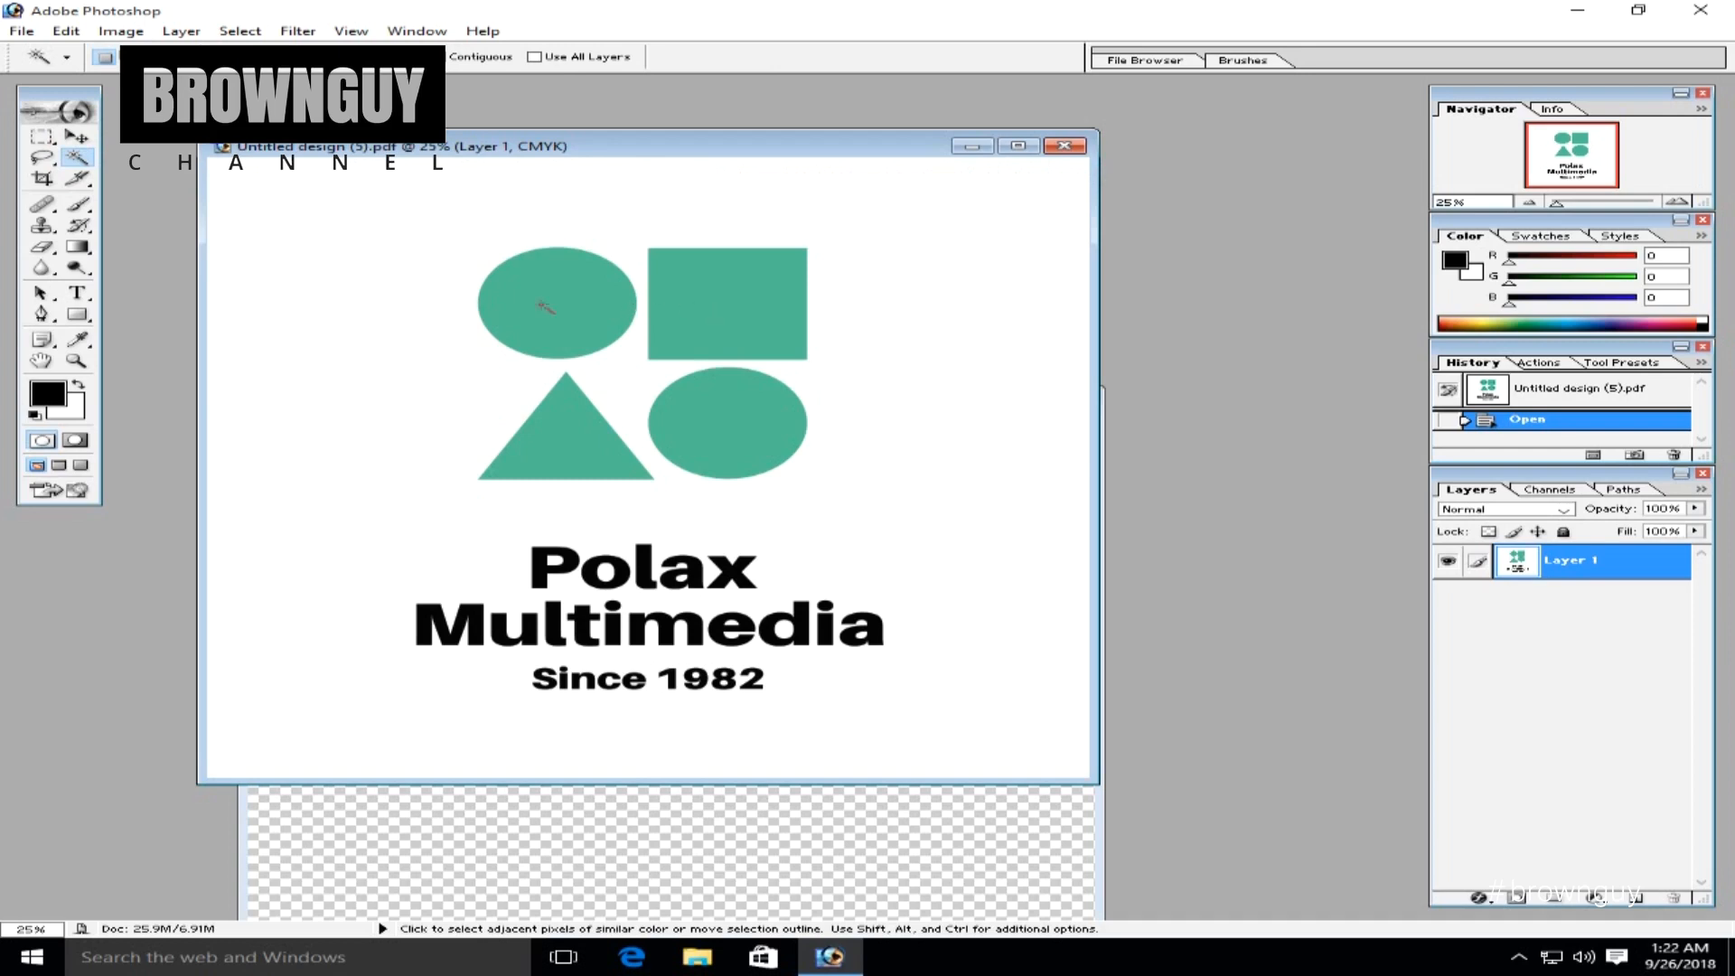
left_click(292, 278)
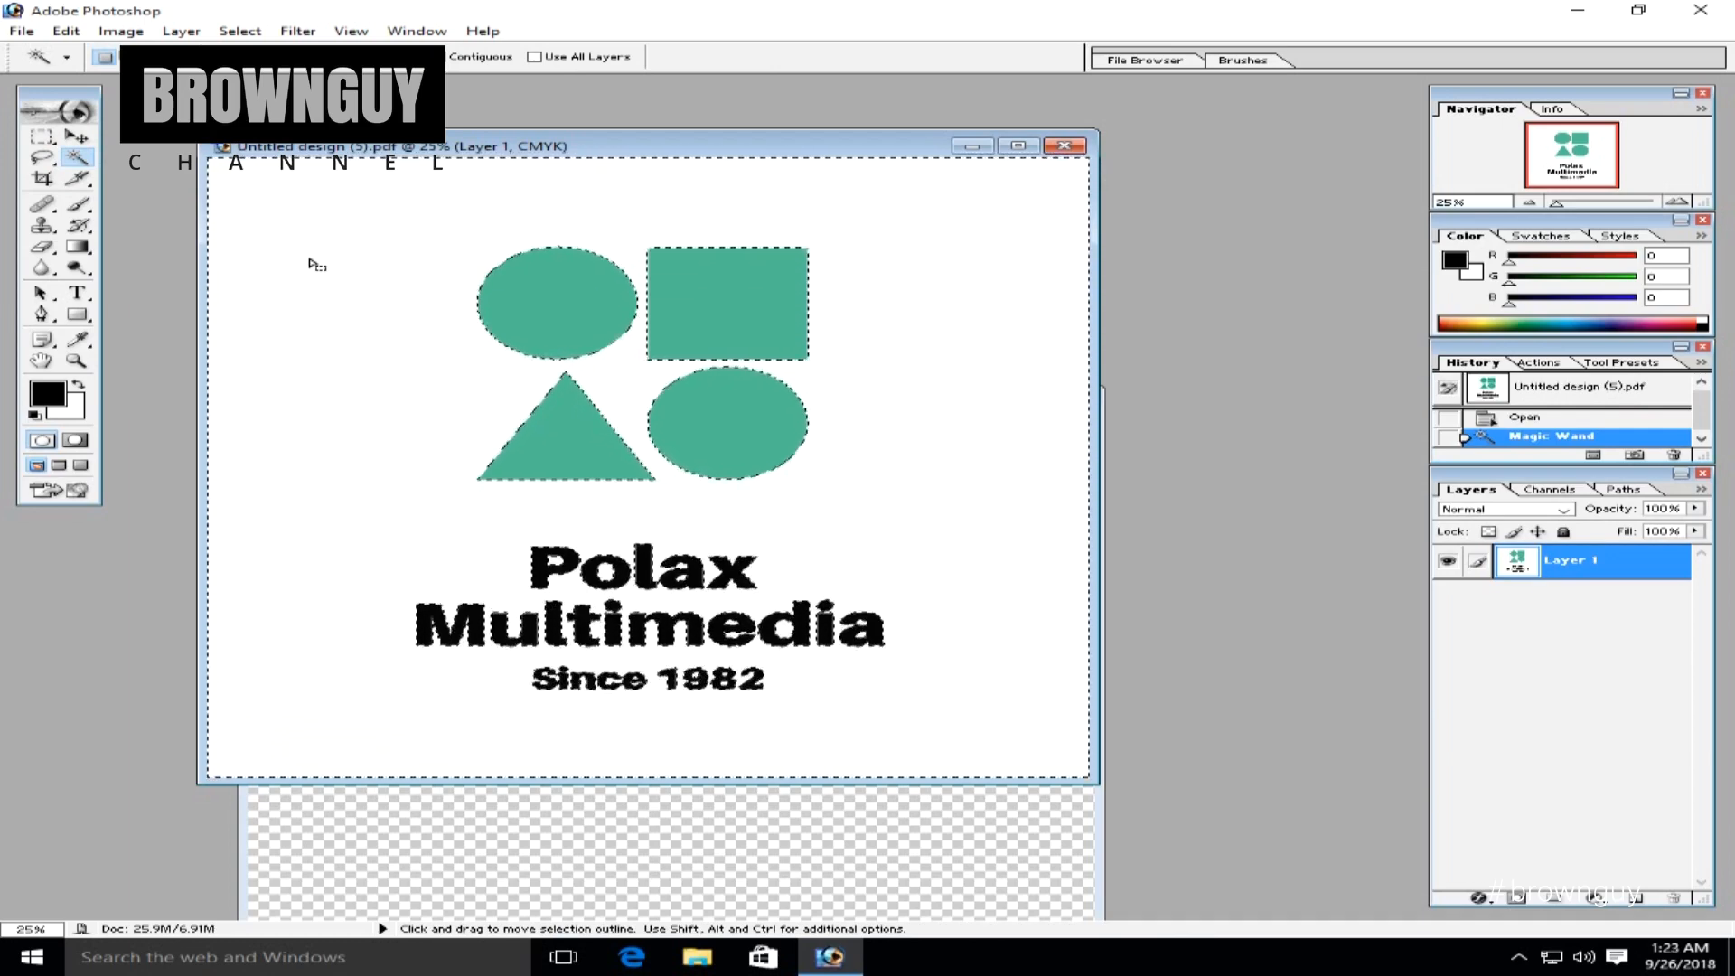
key("Delete")
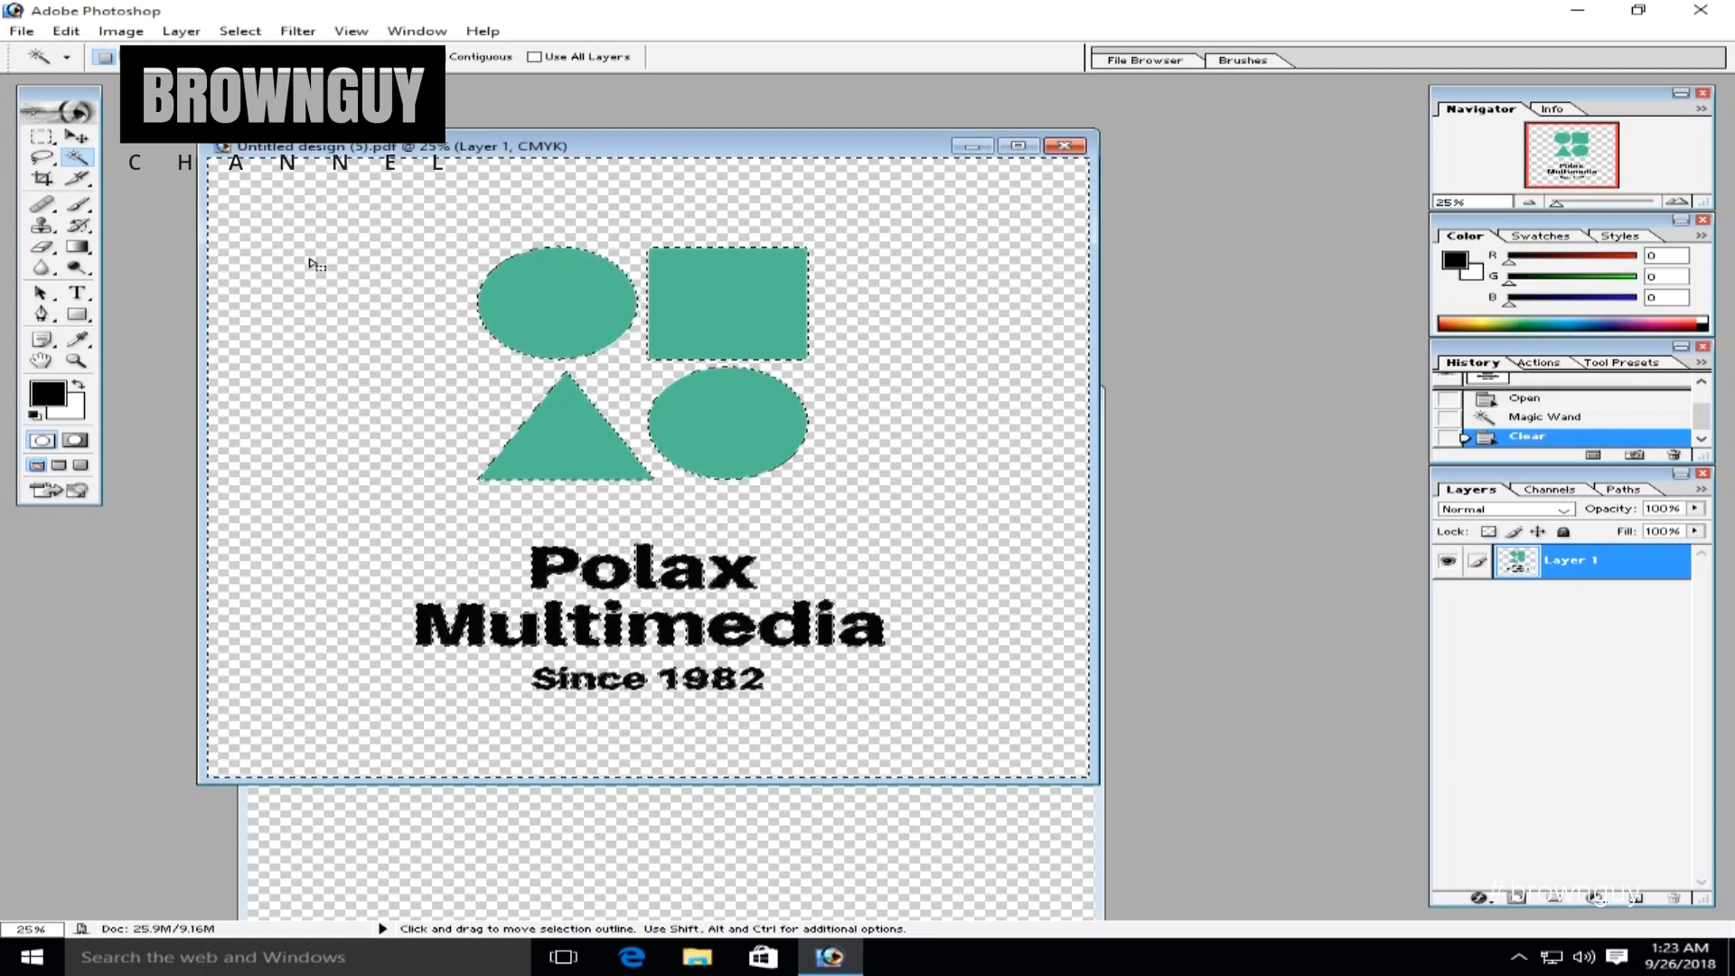
Arrange both document windows side by side and move the logo into the Untitled-1 document with the Move tool
left_click(78, 138)
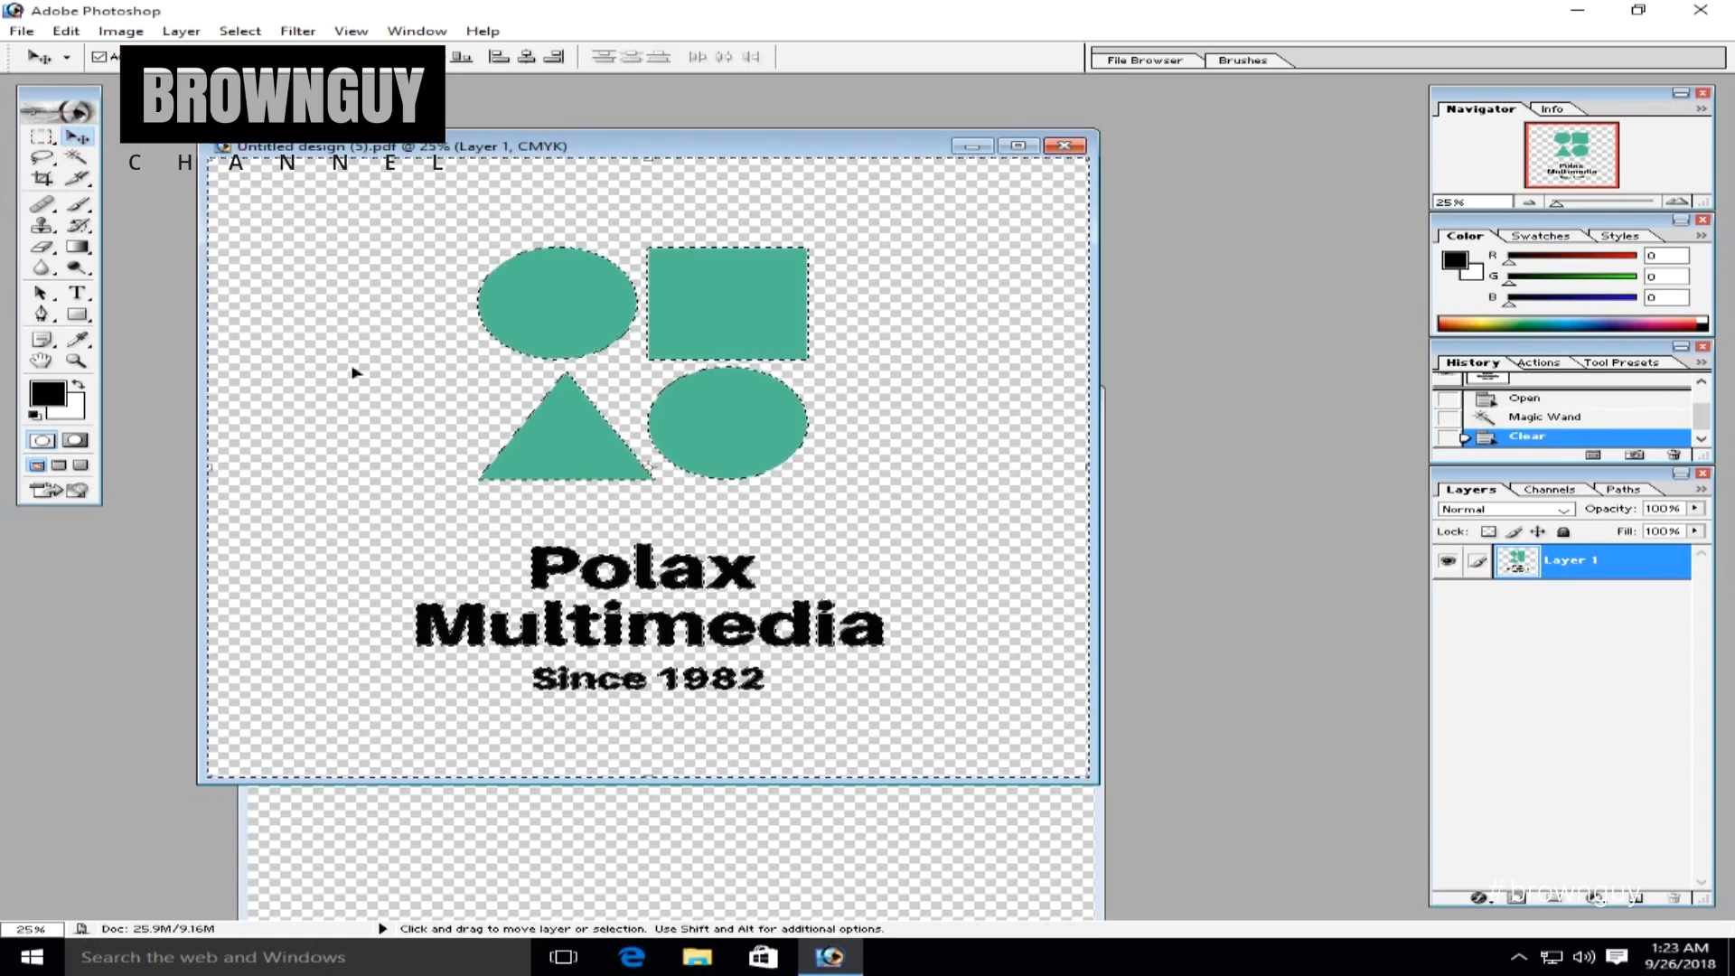
left_click_drag(542, 147, 1026, 93)
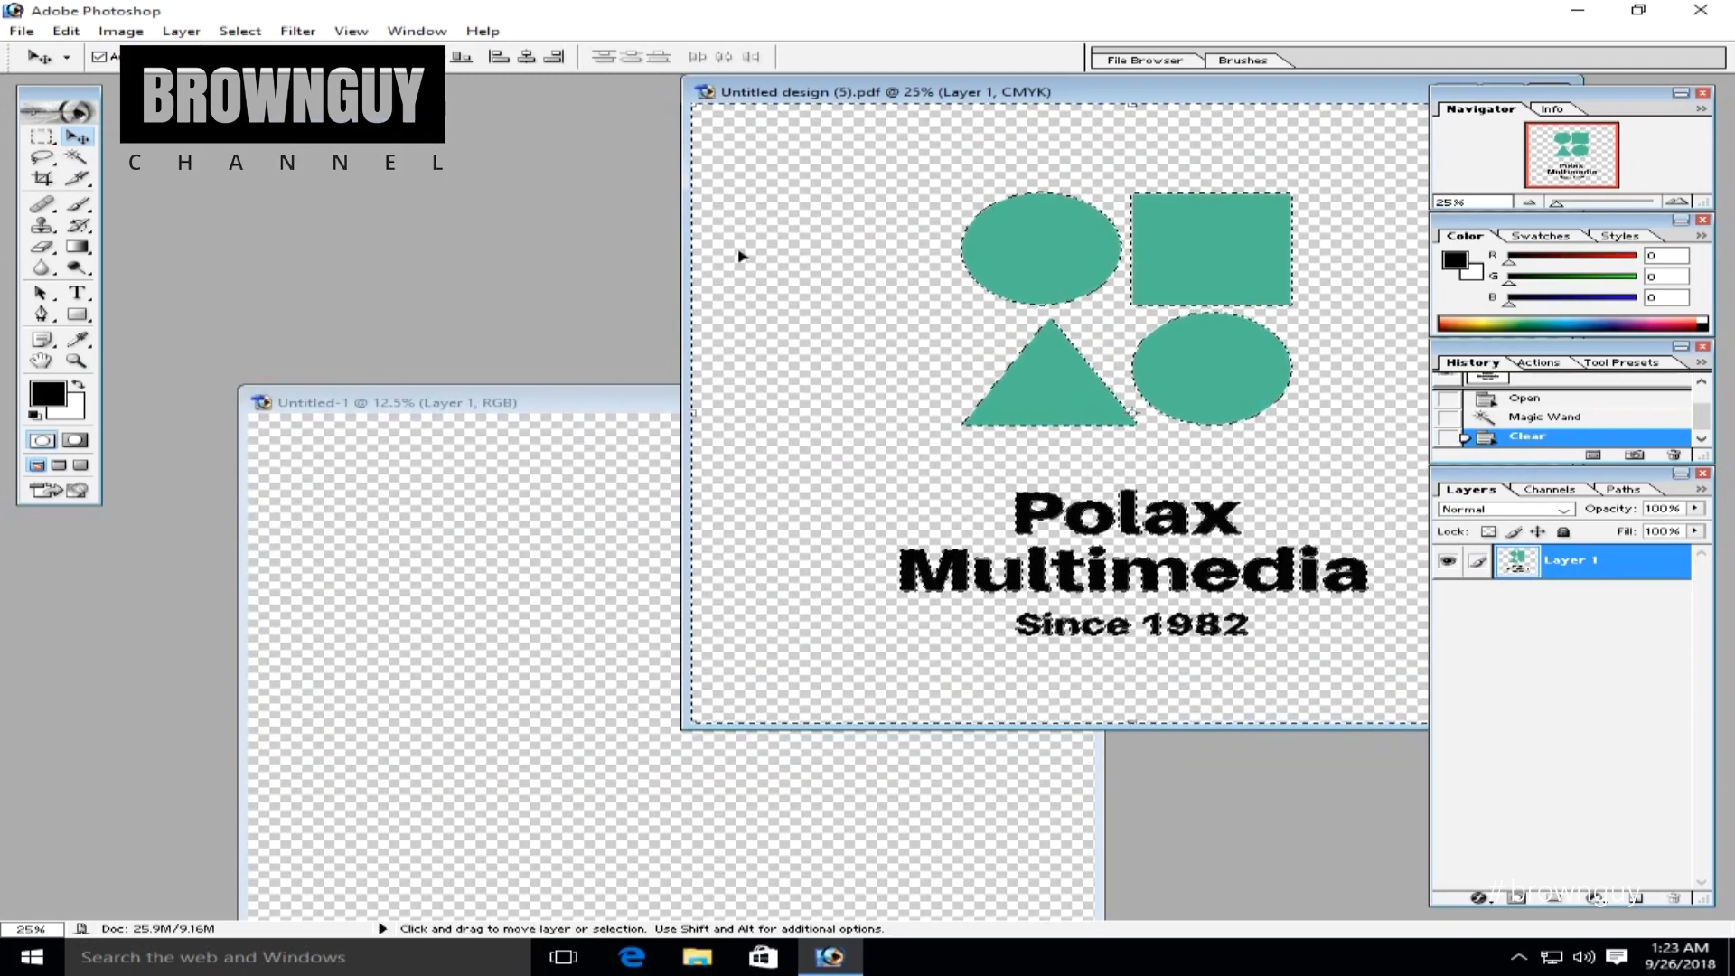
left_click(544, 407)
left_click_drag(534, 407, 405, 370)
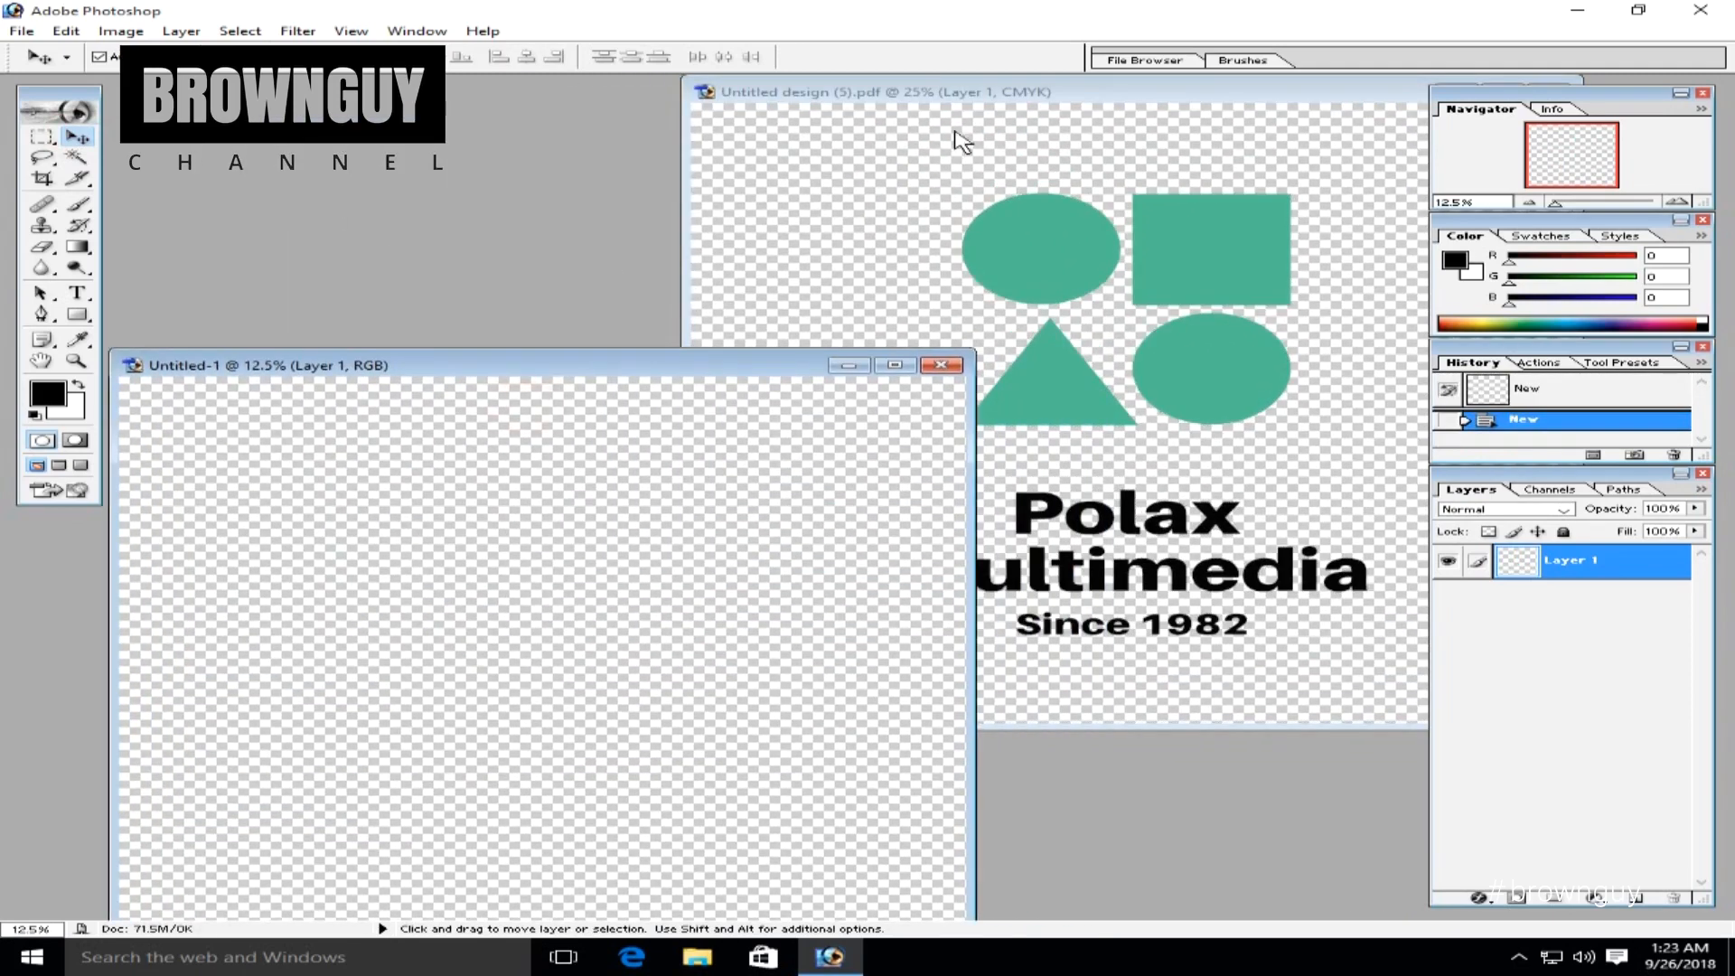
left_click(858, 202)
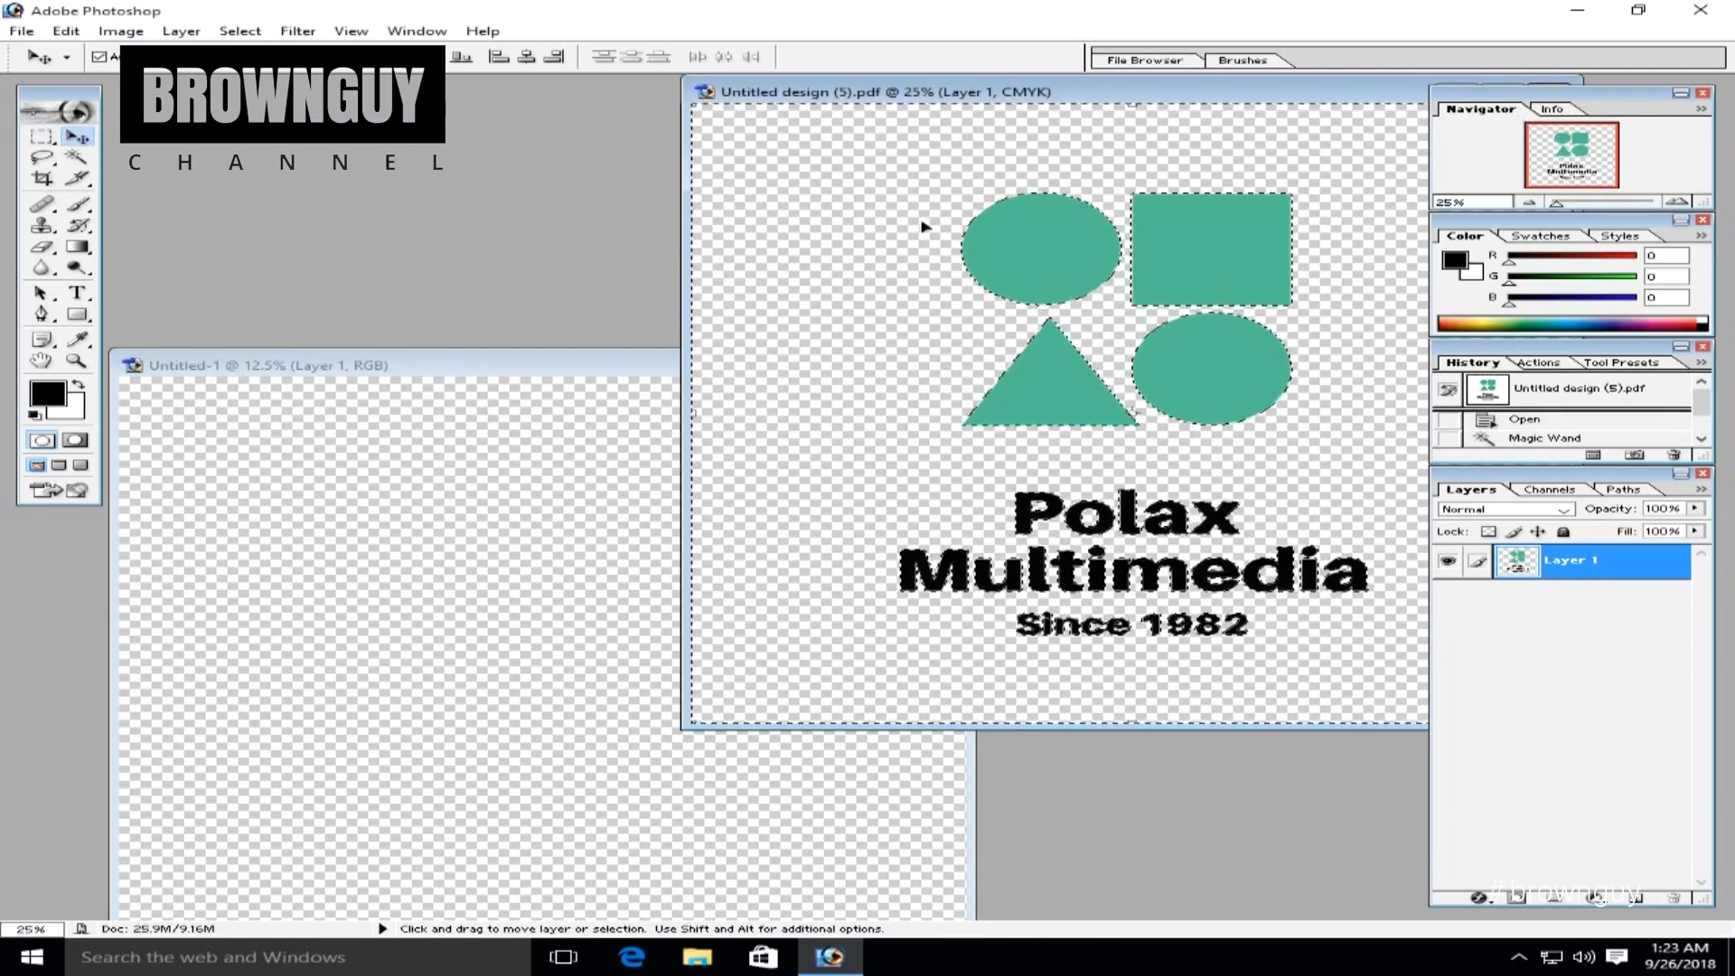
left_click_drag(866, 218, 443, 571)
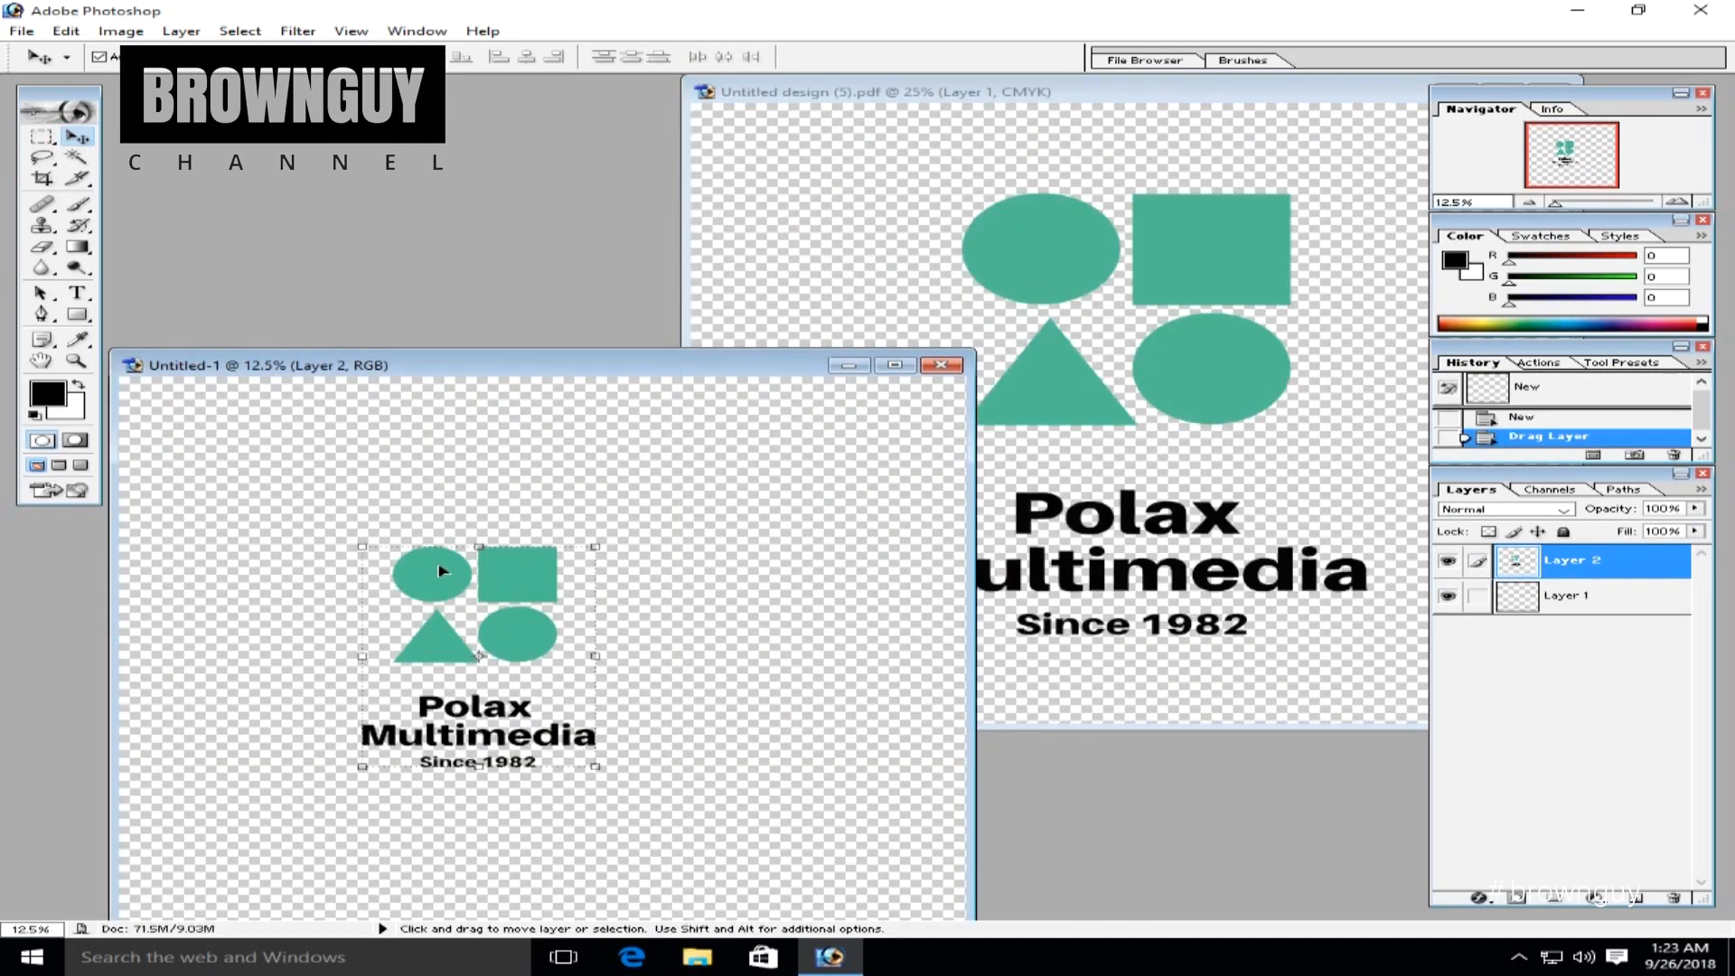
Close the Untitled design (5) PDF without saving its changes
left_click(1355, 90)
left_click_drag(1360, 93, 858, 158)
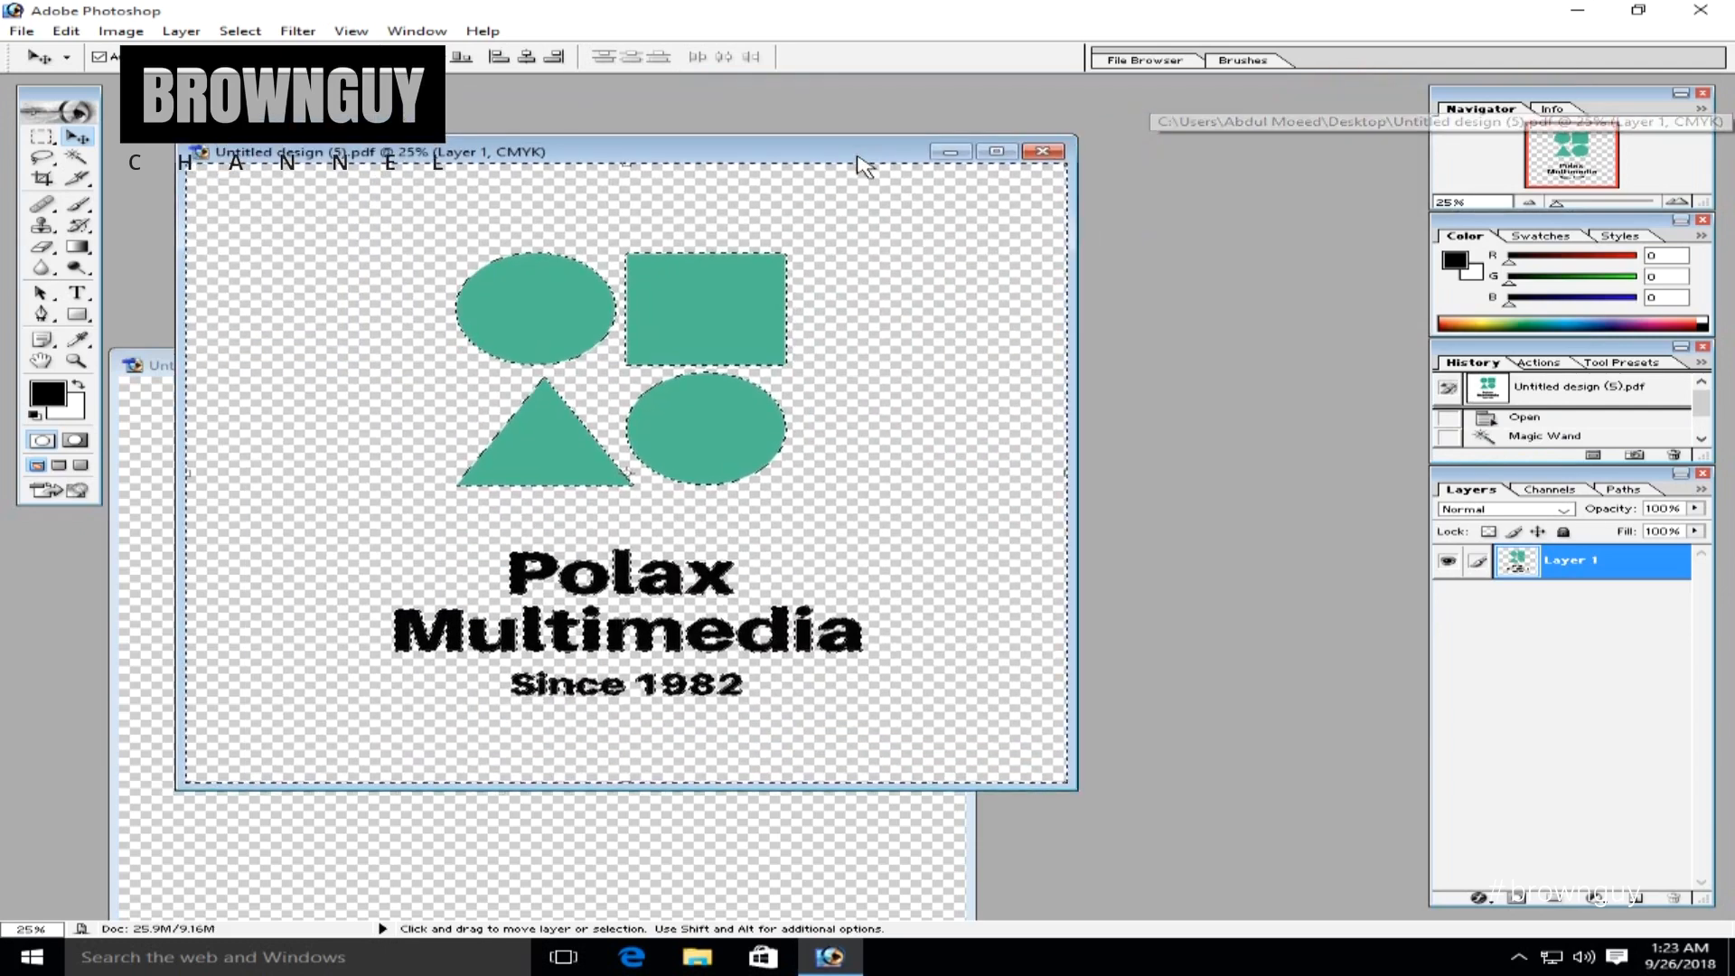
left_click(1042, 151)
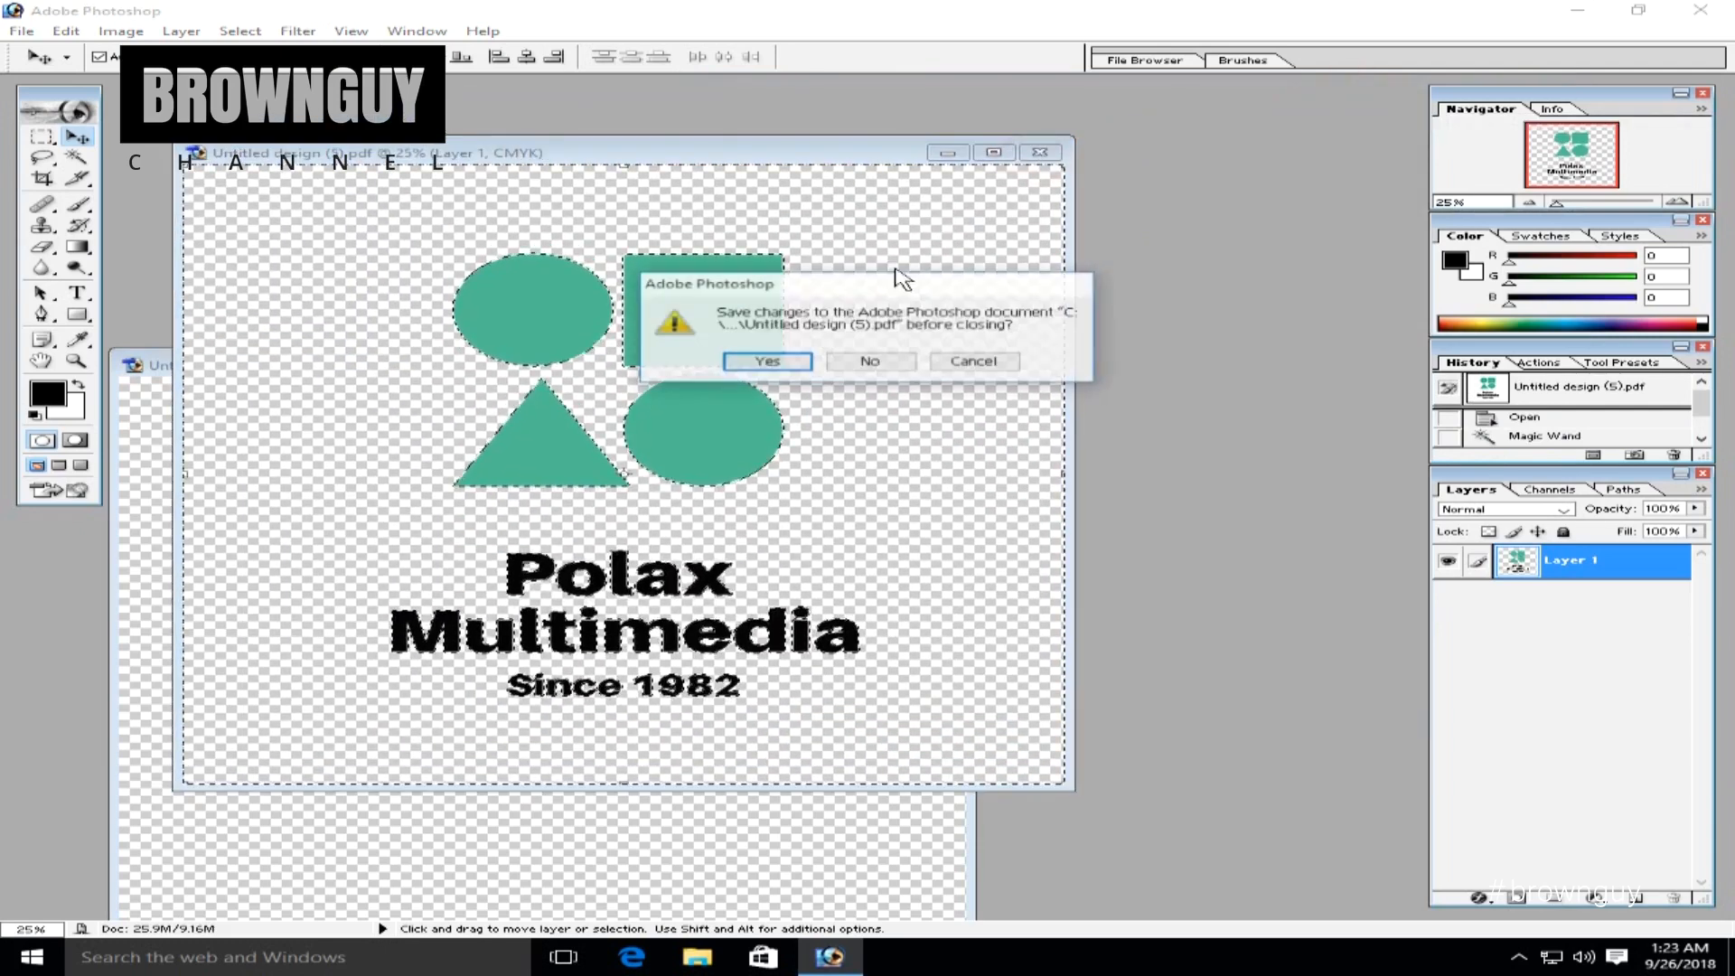
left_click(881, 363)
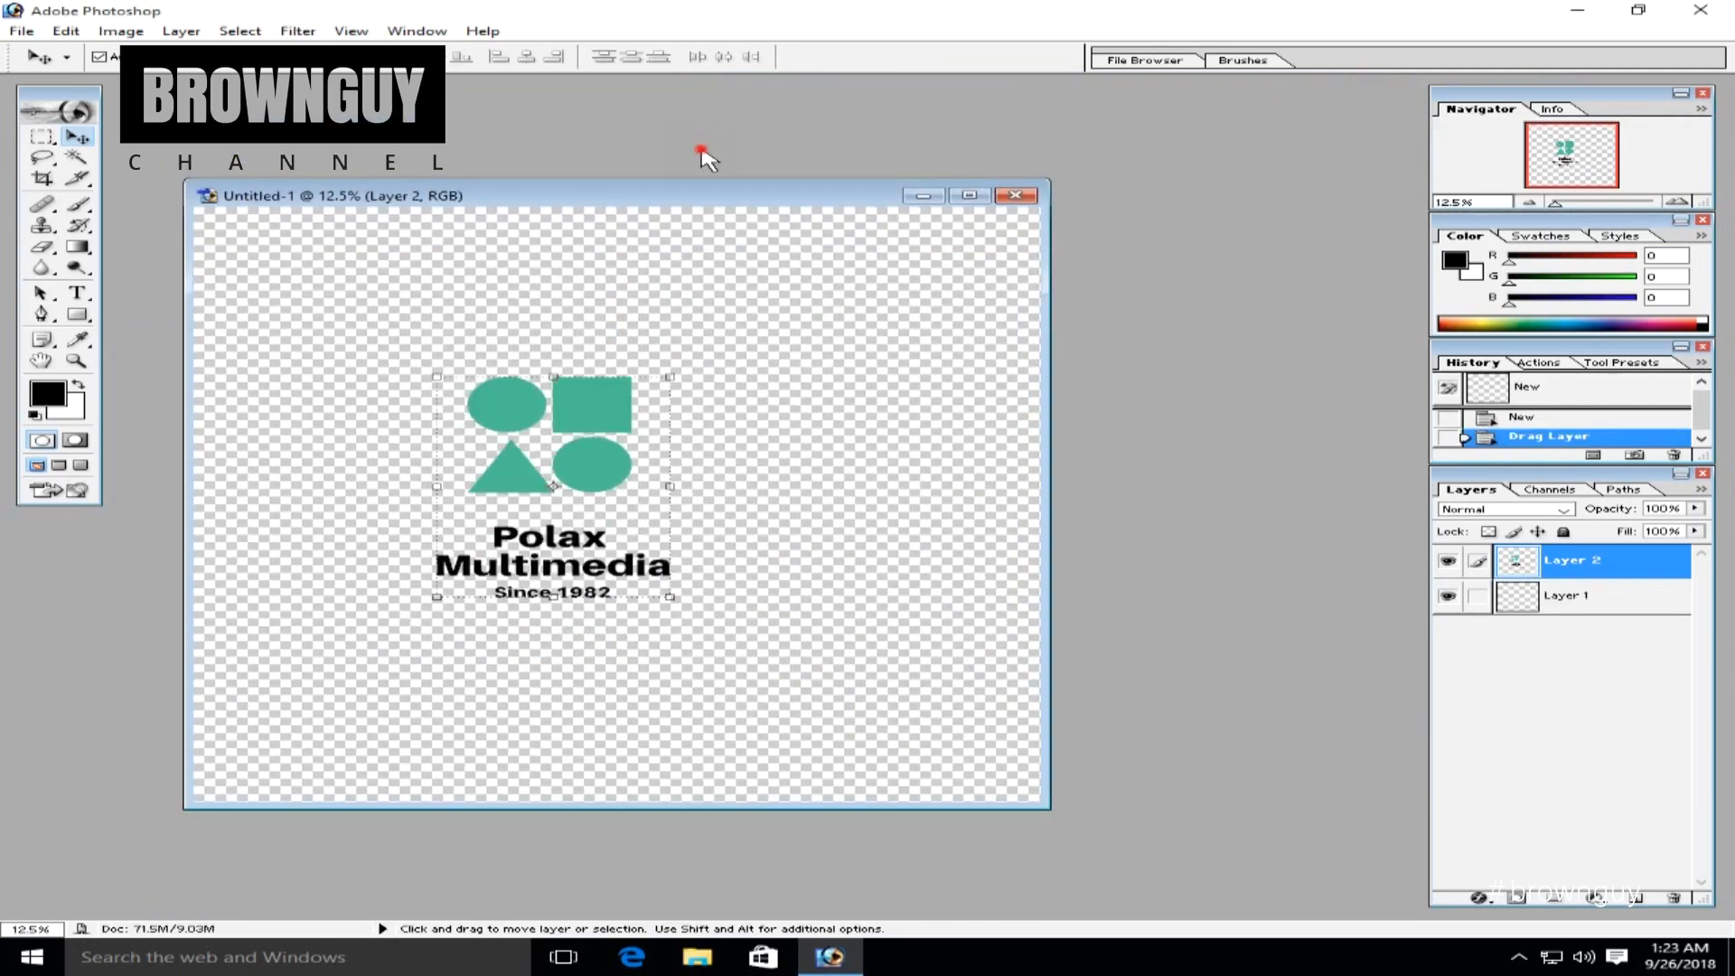
Reposition the logo on the Untitled-1 canvas and scale it to about 256% so it nearly fills the canvas height
left_click_drag(548, 408, 353, 283)
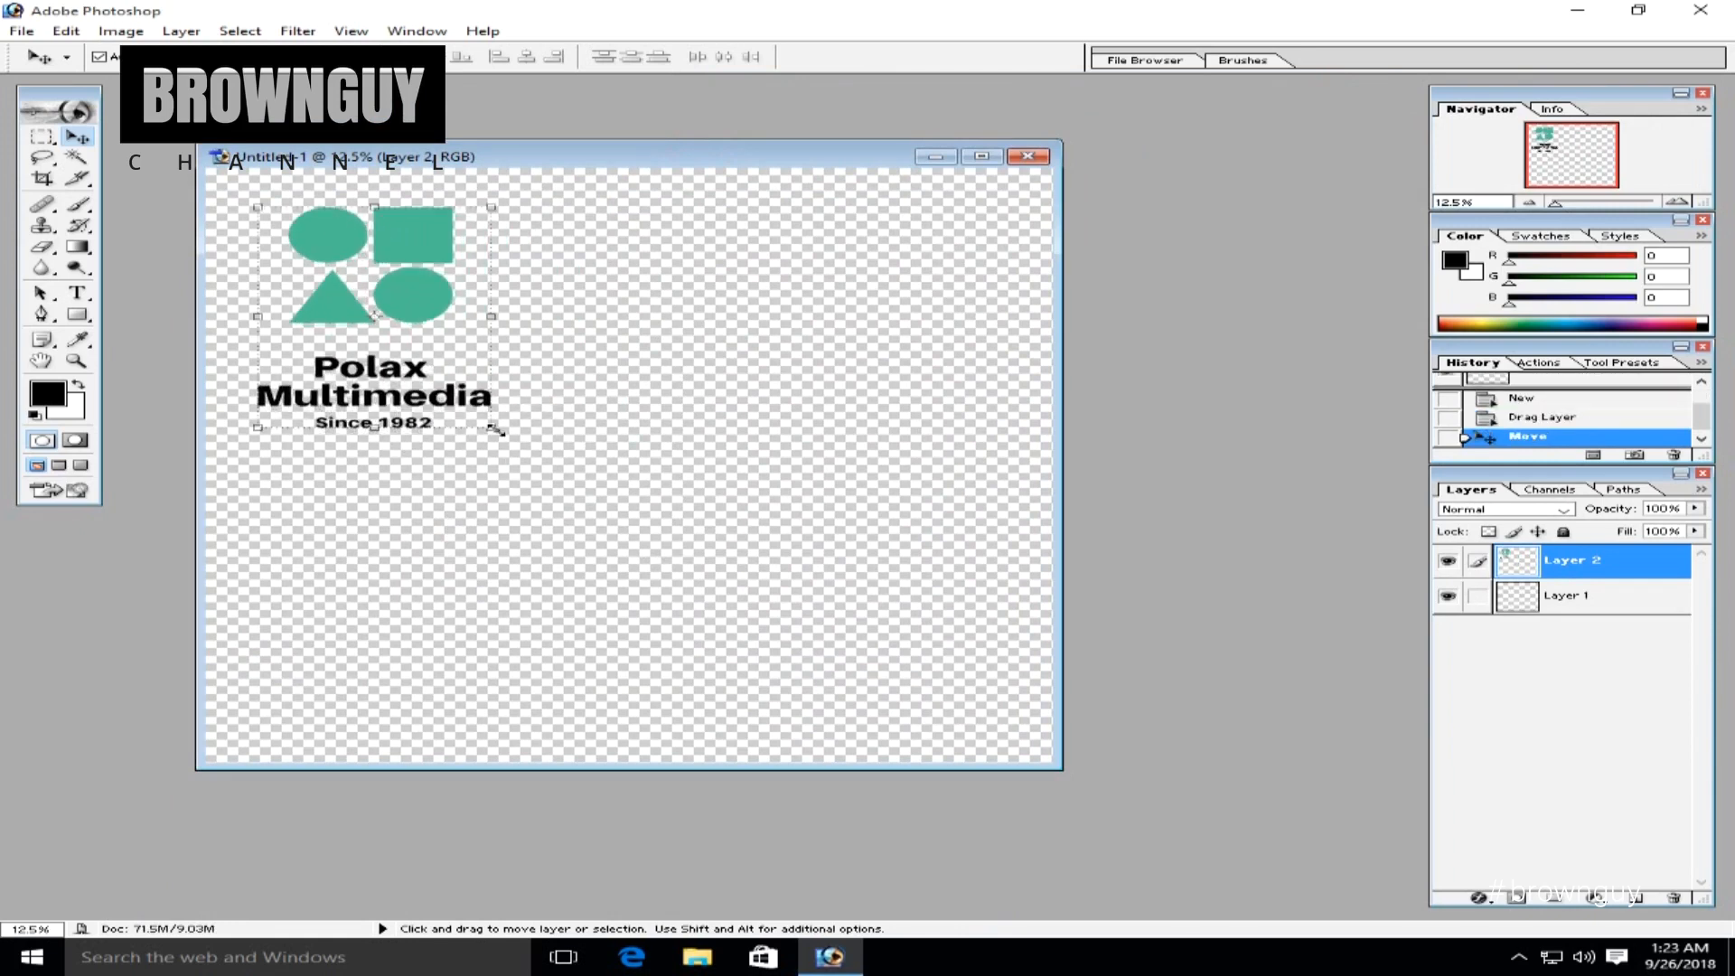
left_click(496, 431)
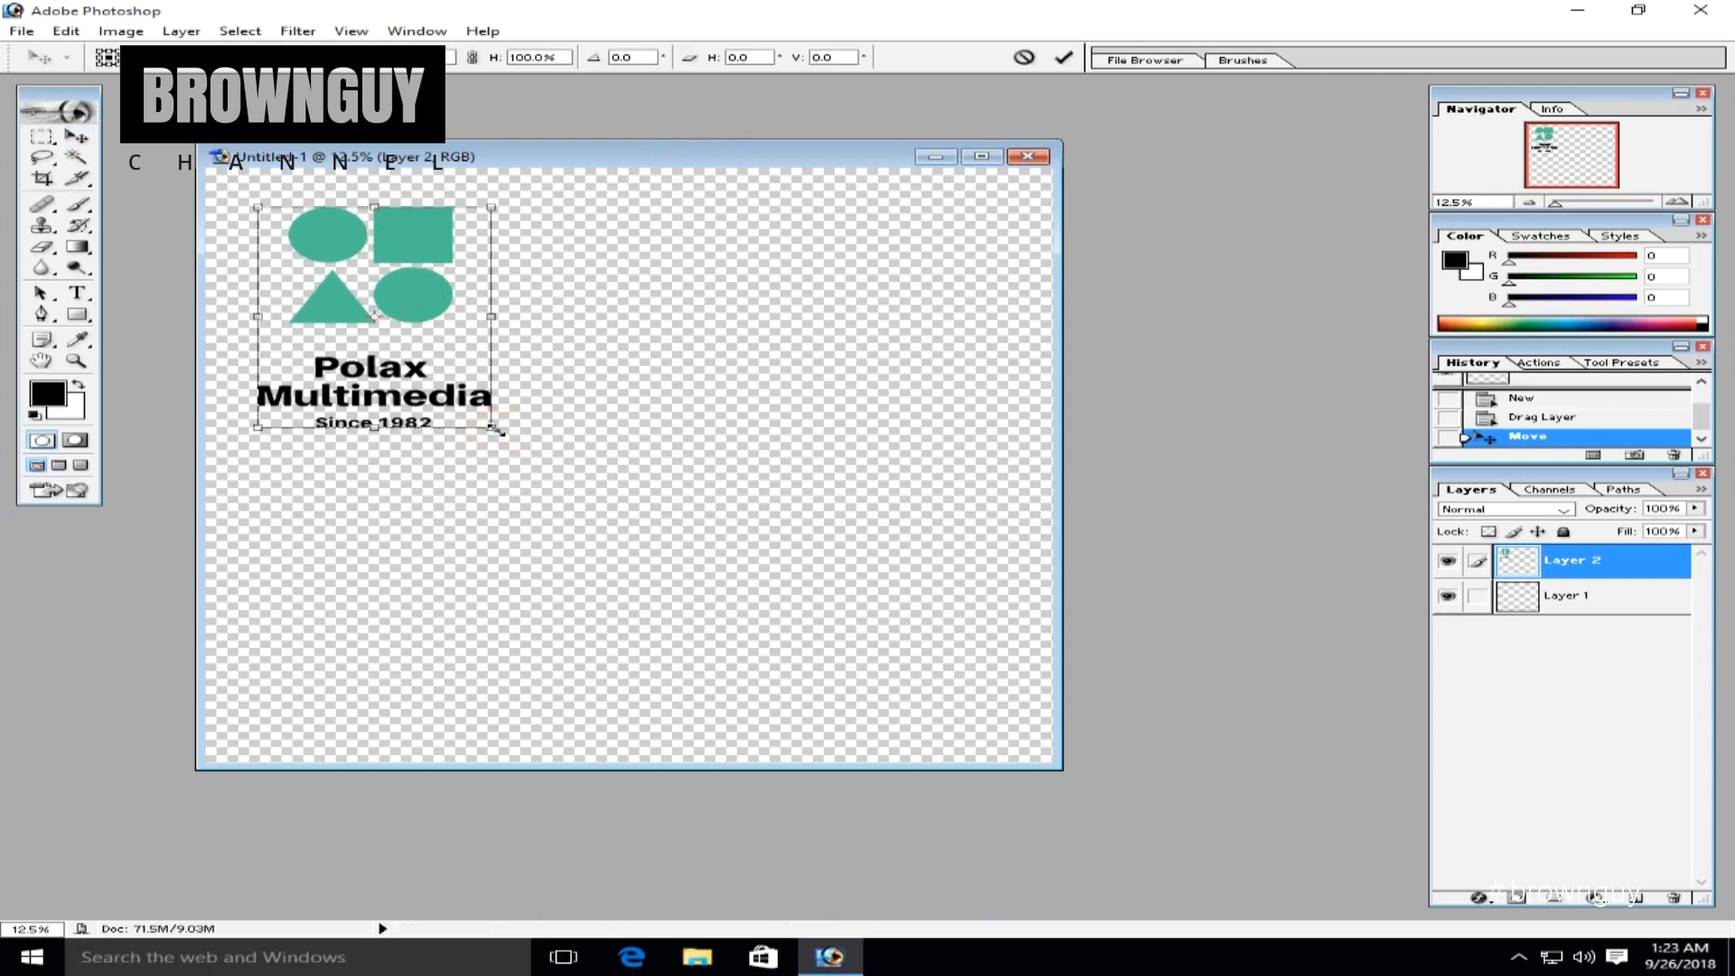
left_click_drag(499, 434, 889, 755)
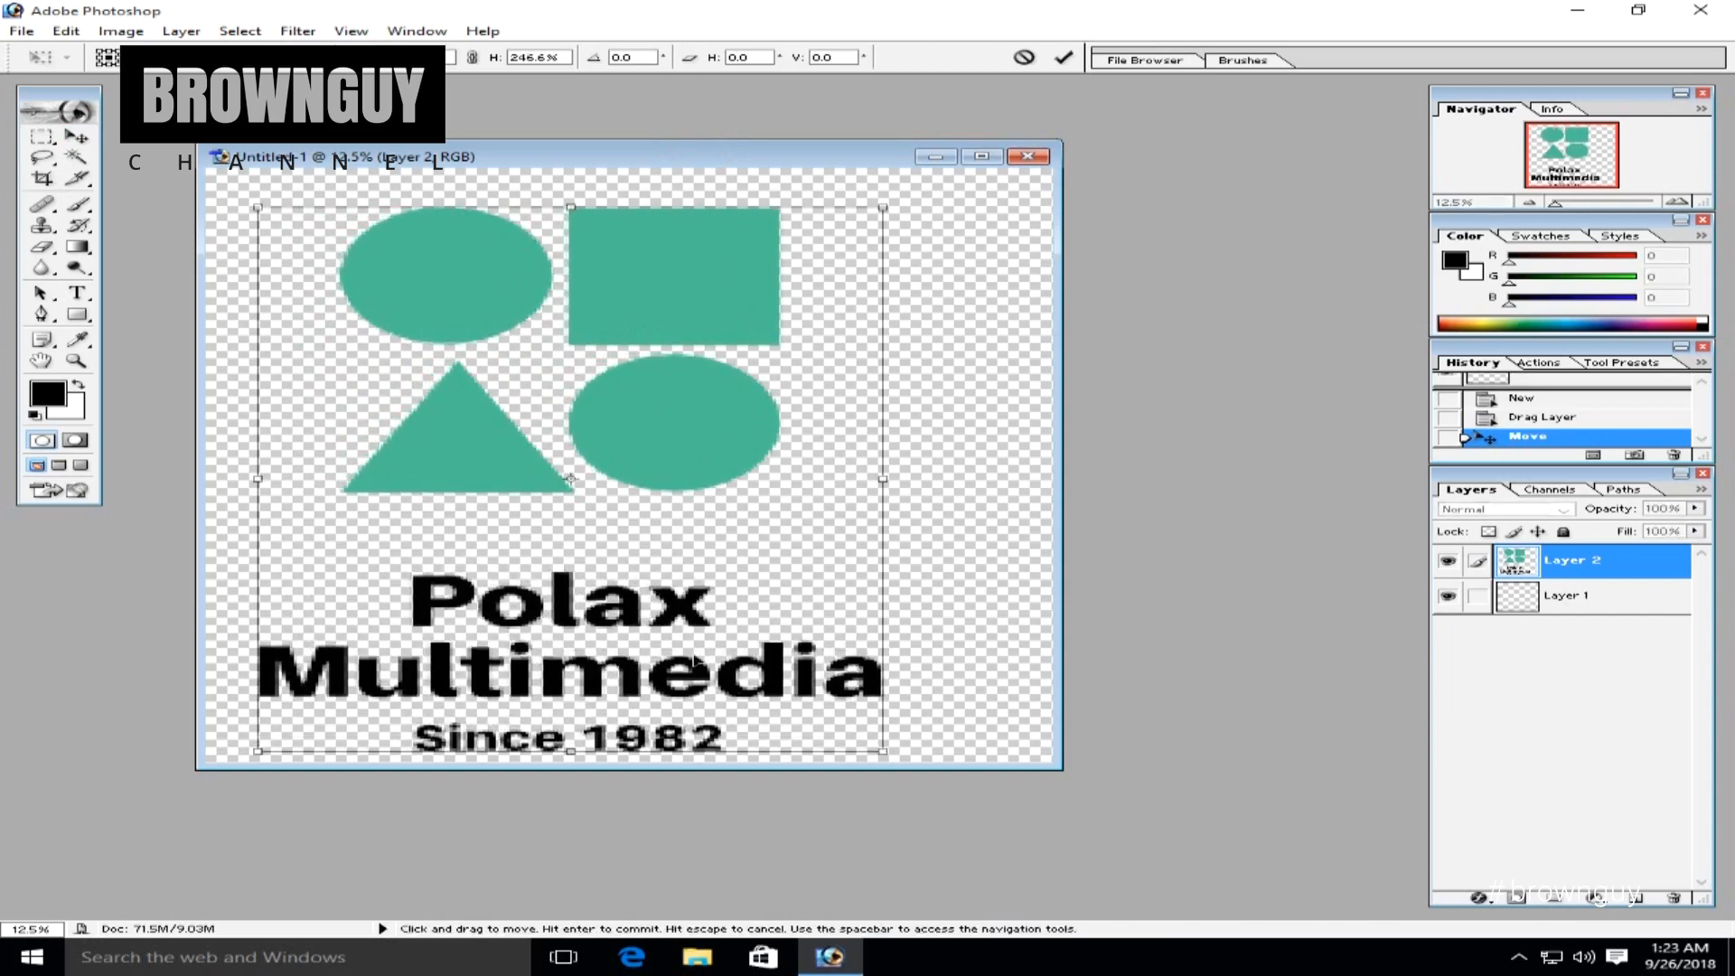
left_click_drag(621, 623, 668, 616)
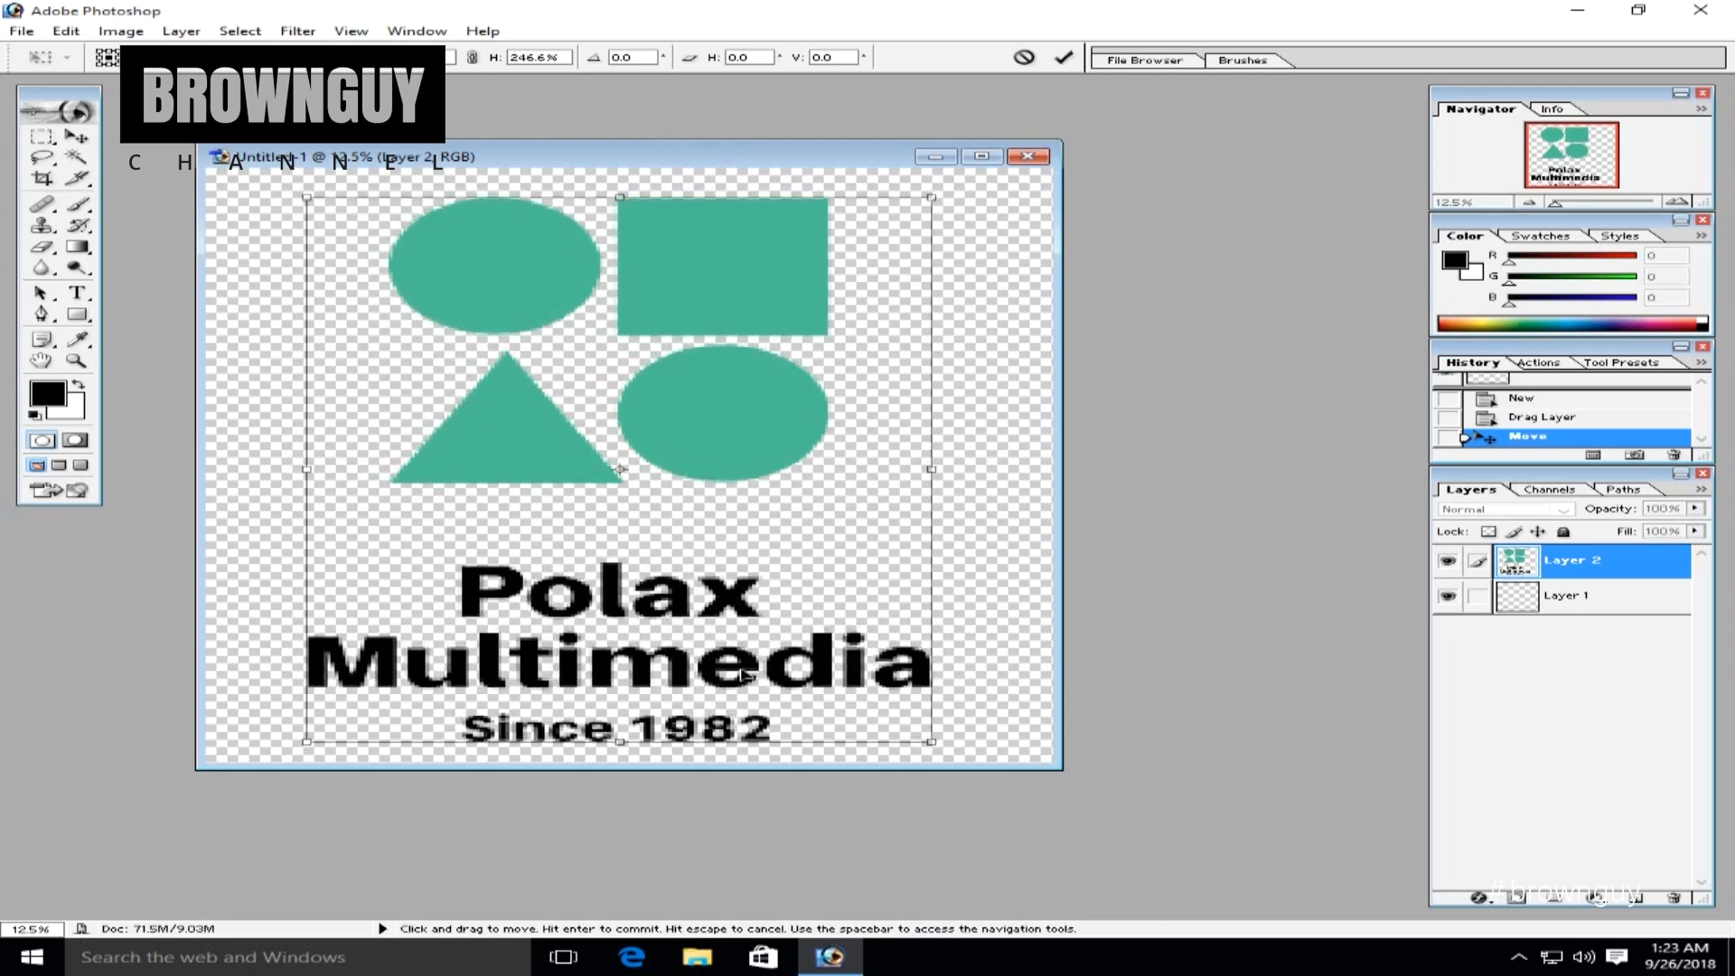
left_click_drag(929, 739, 892, 714)
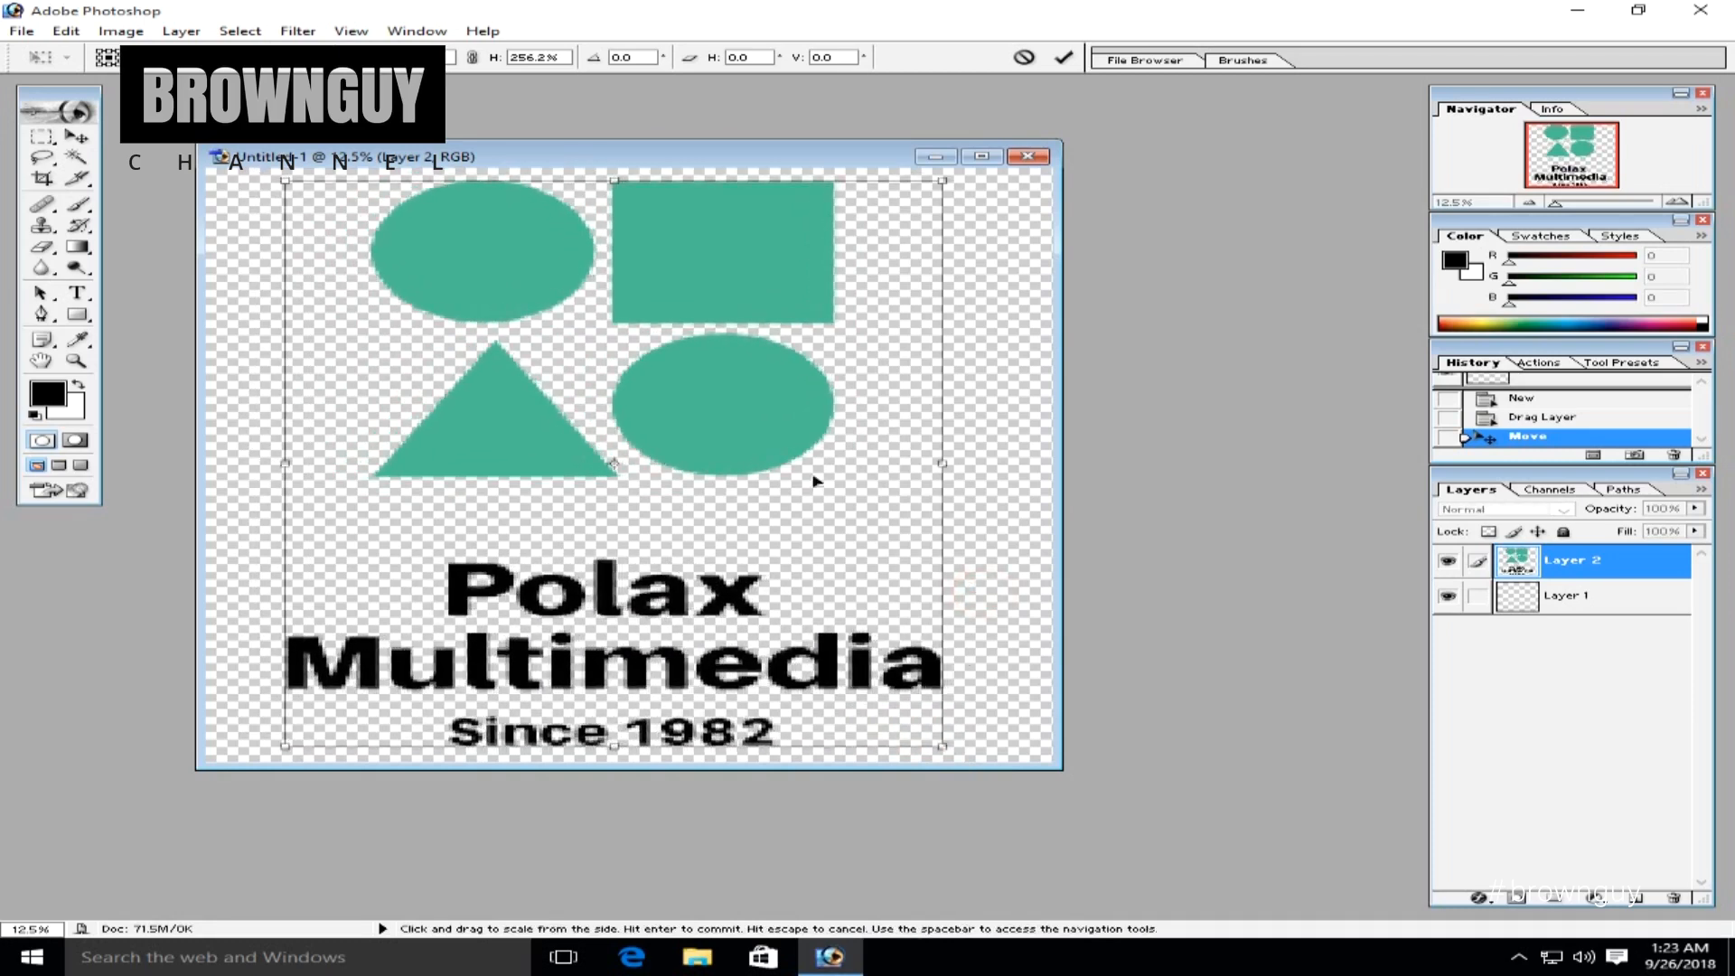
left_click(1065, 59)
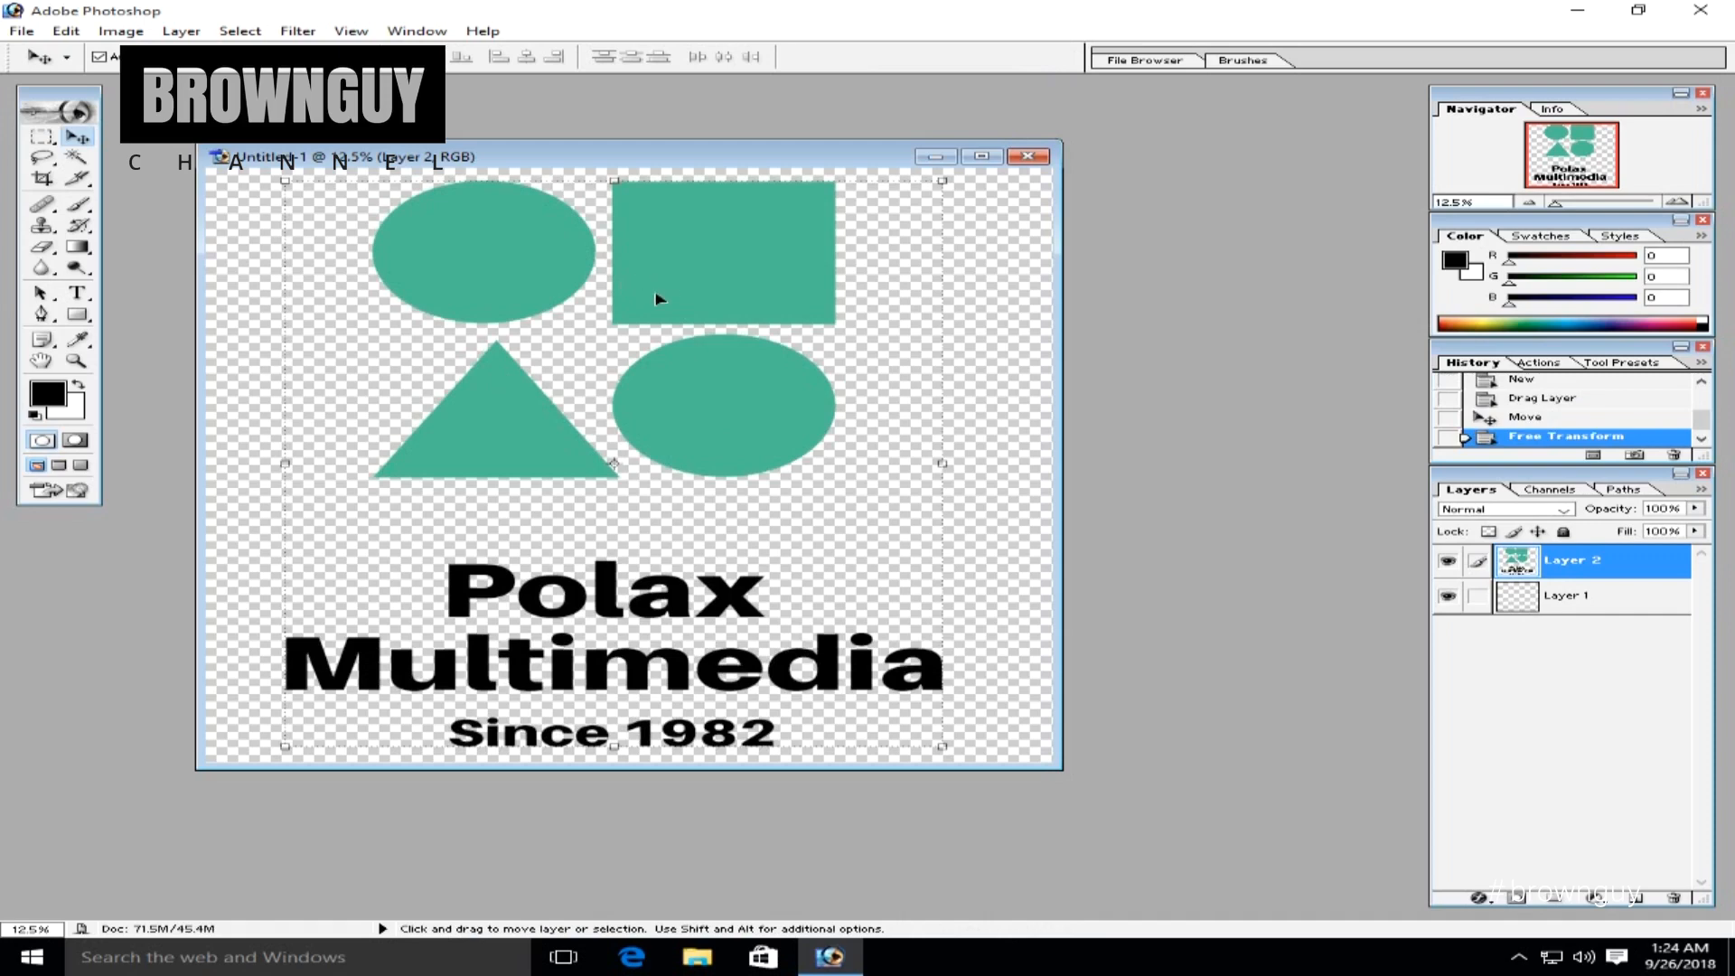
Save the document to the Desktop in PNG format under the name logo123
left_click(22, 31)
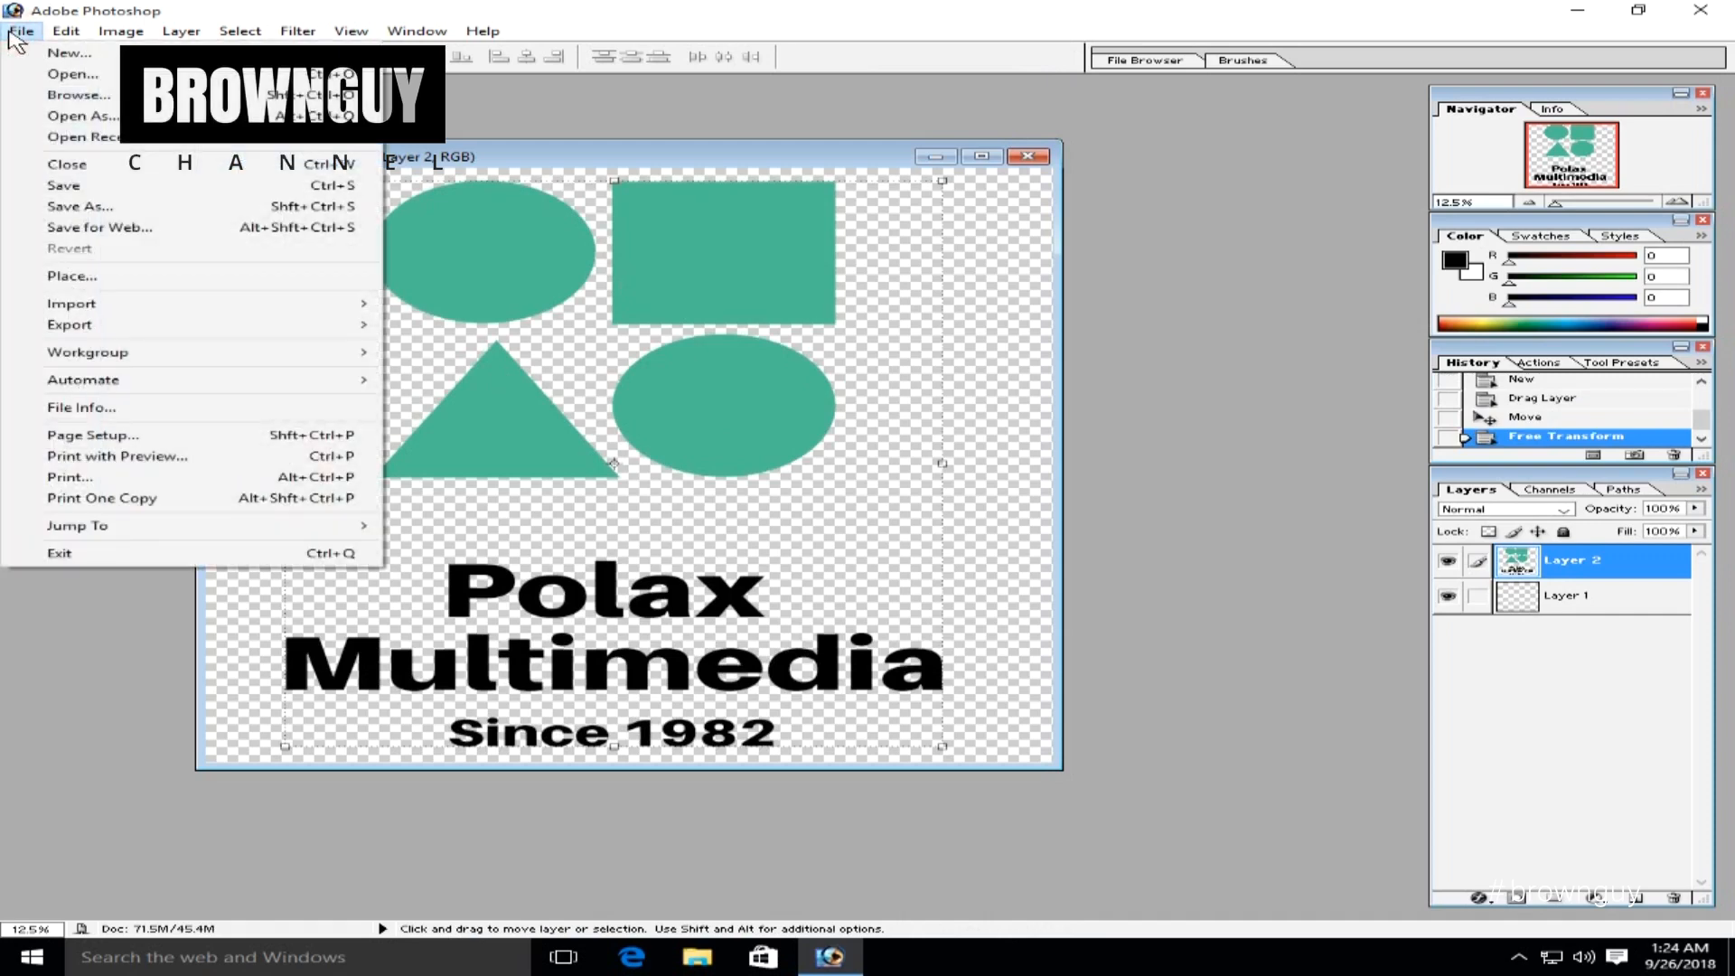
left_click(27, 207)
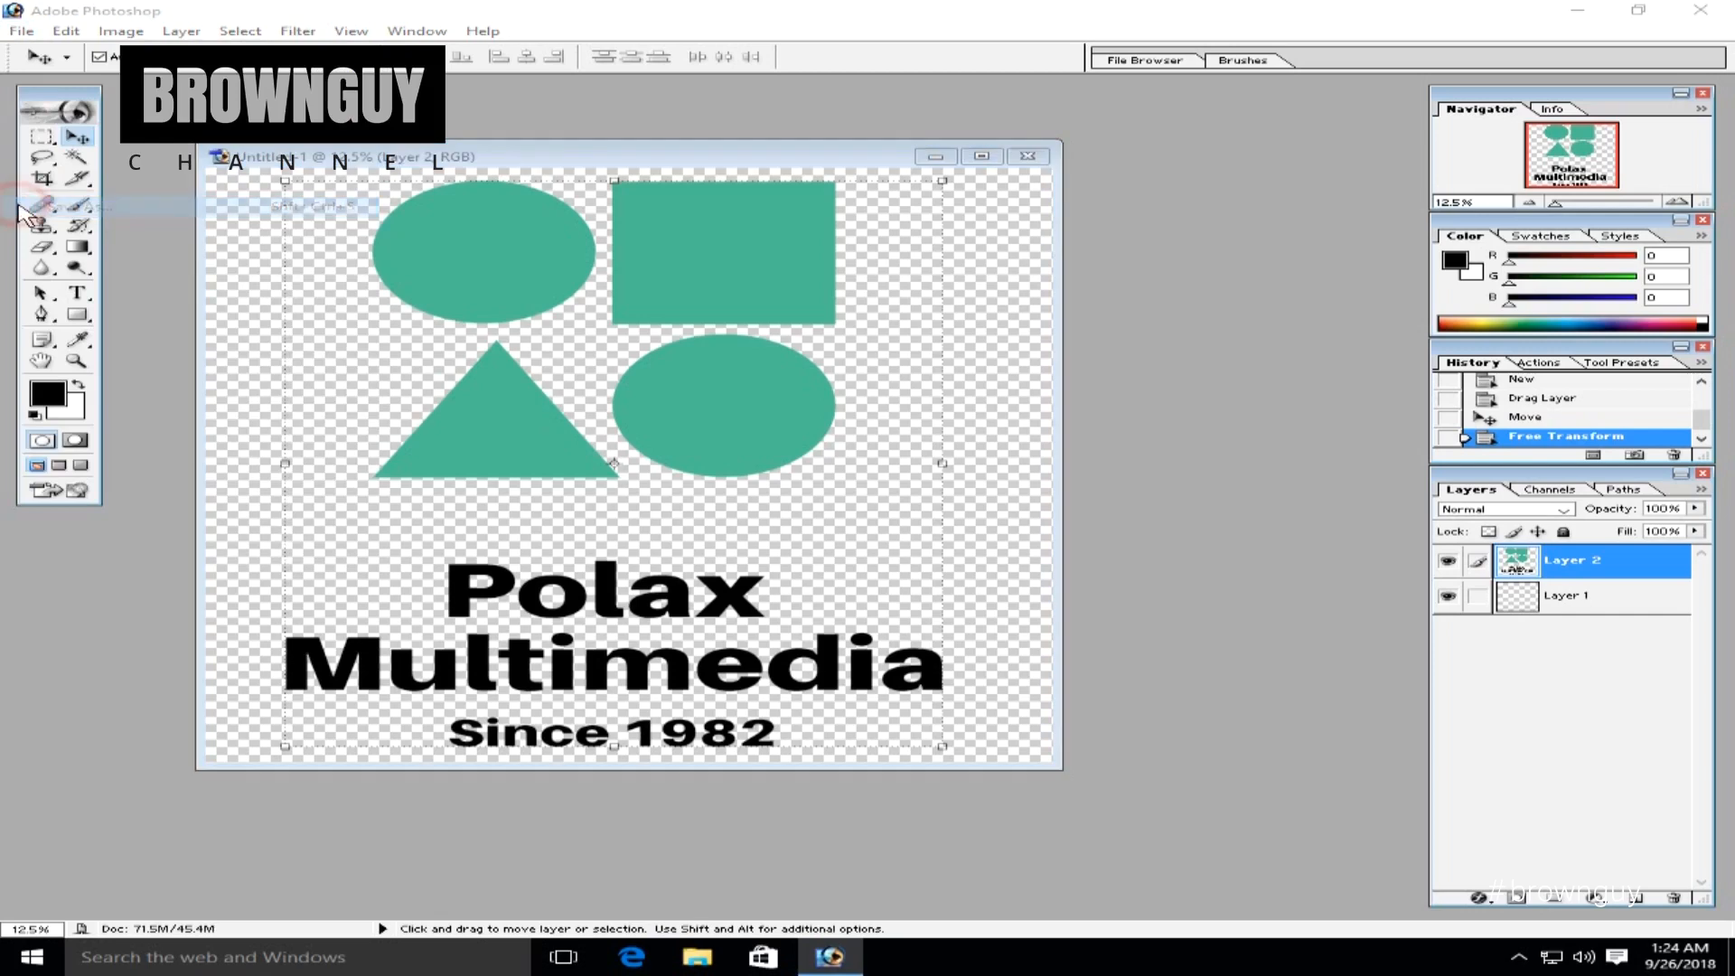
left_click(946, 487)
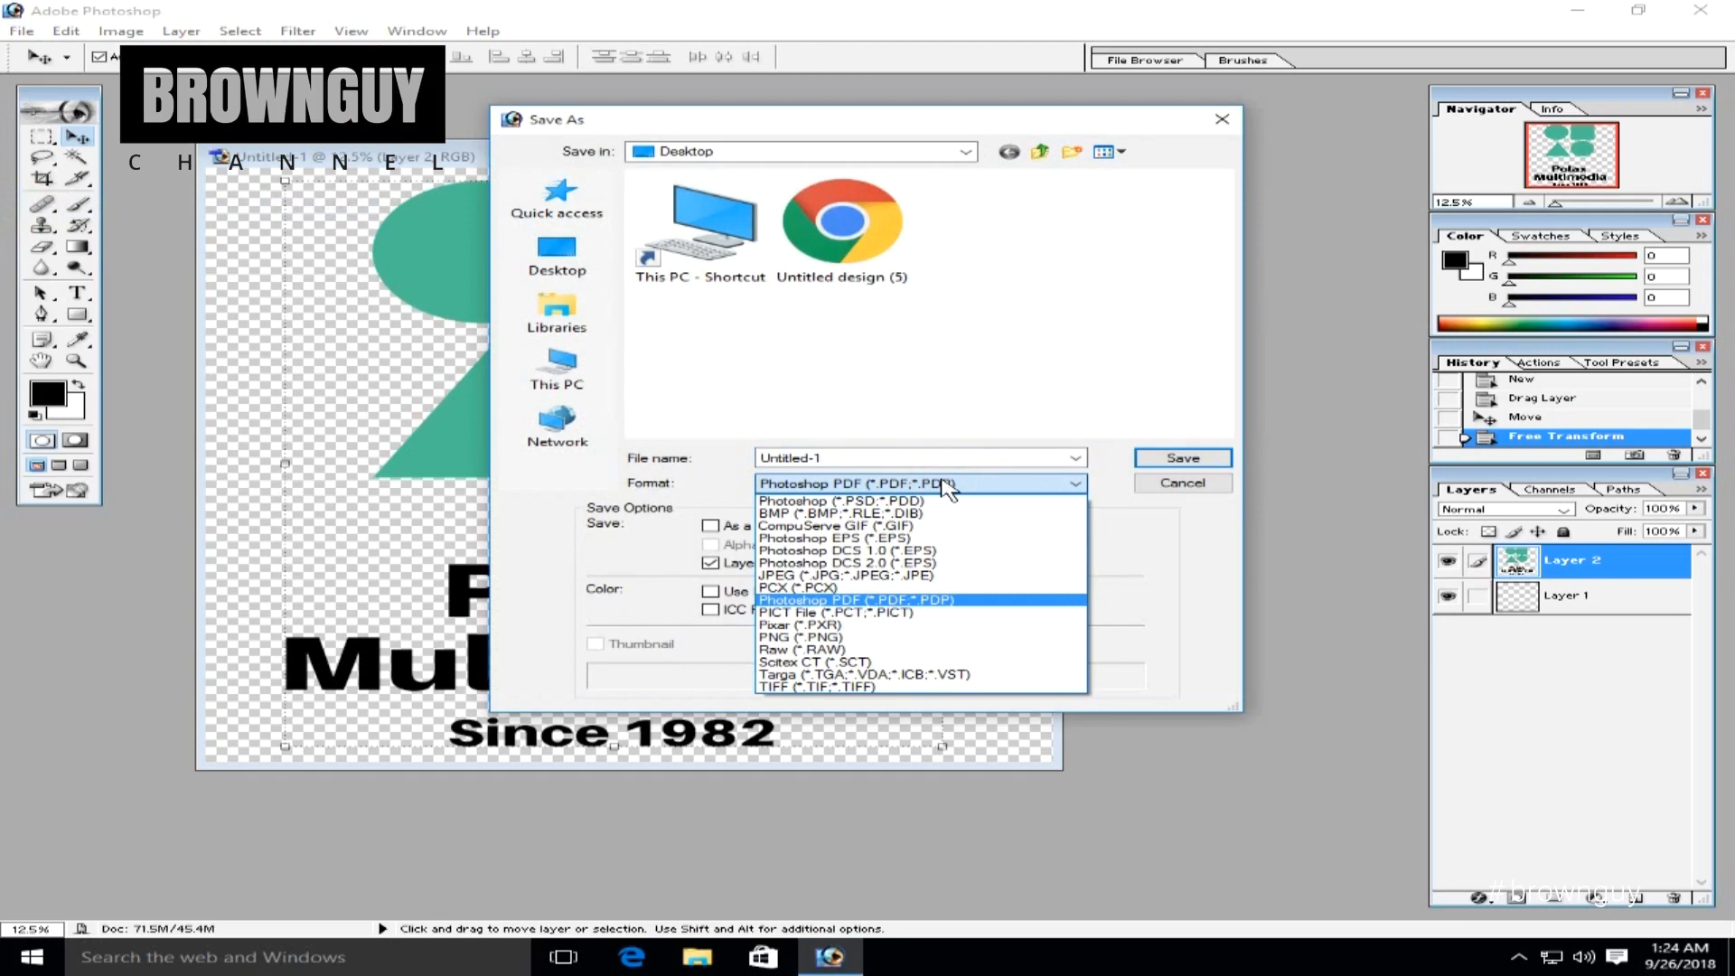
left_click(844, 637)
triple_click(900, 458)
left_click_drag(861, 459, 597, 482)
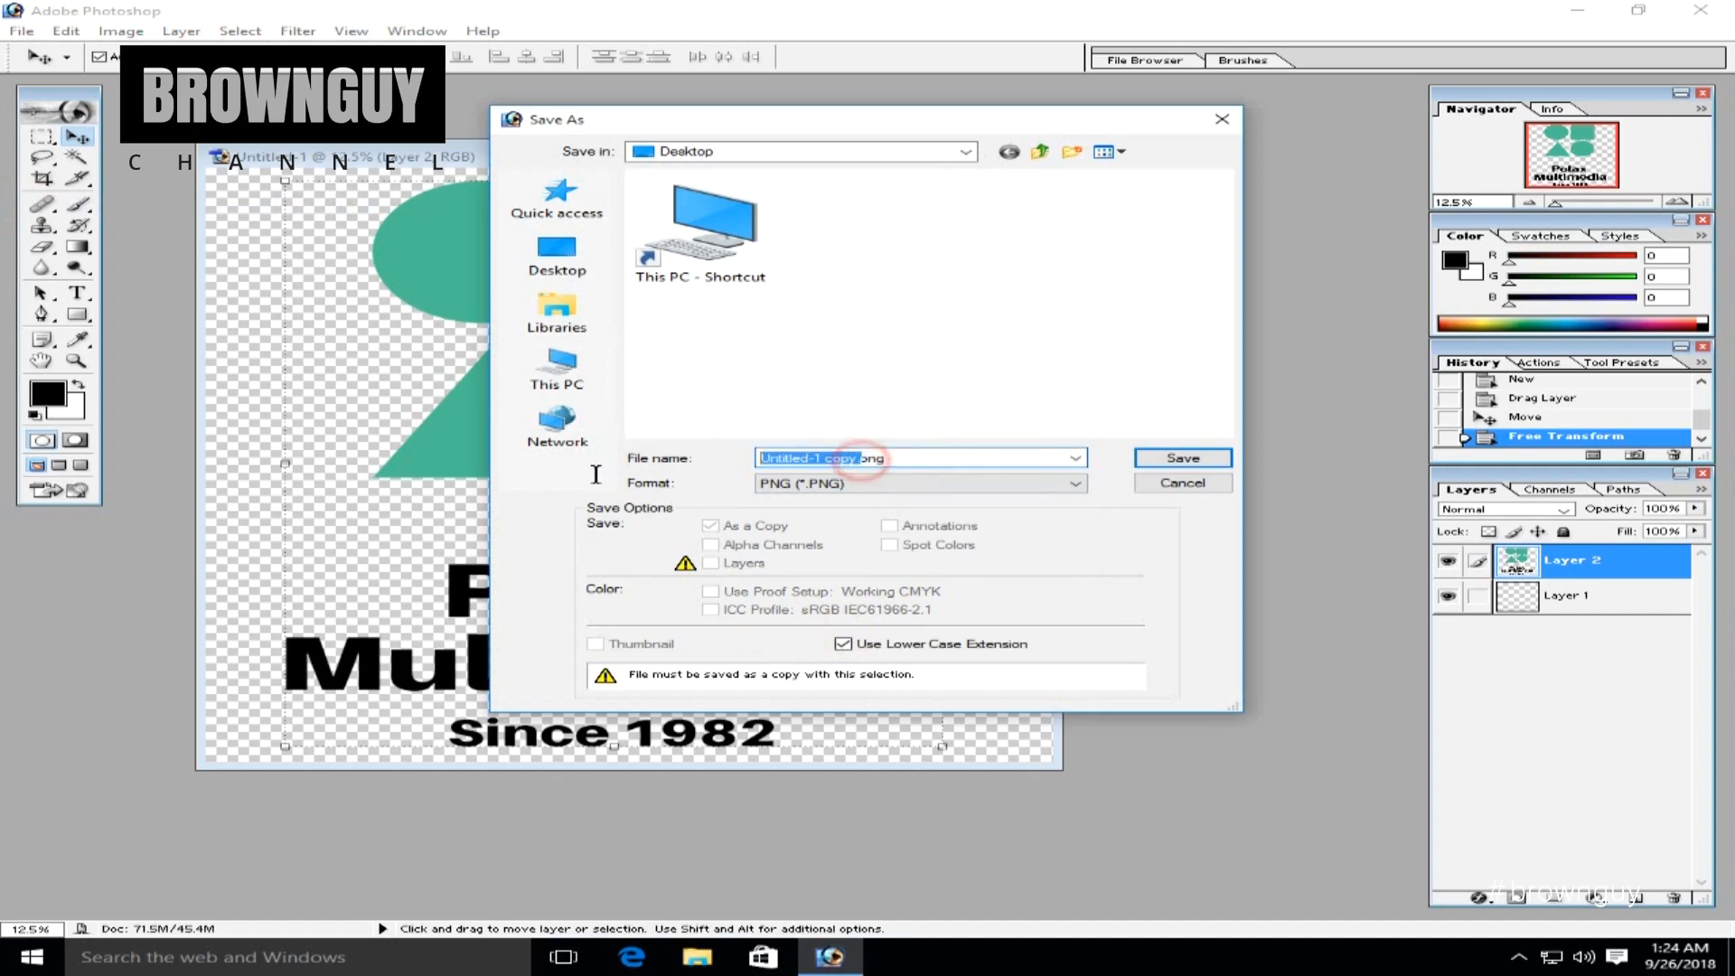
type("logo123")
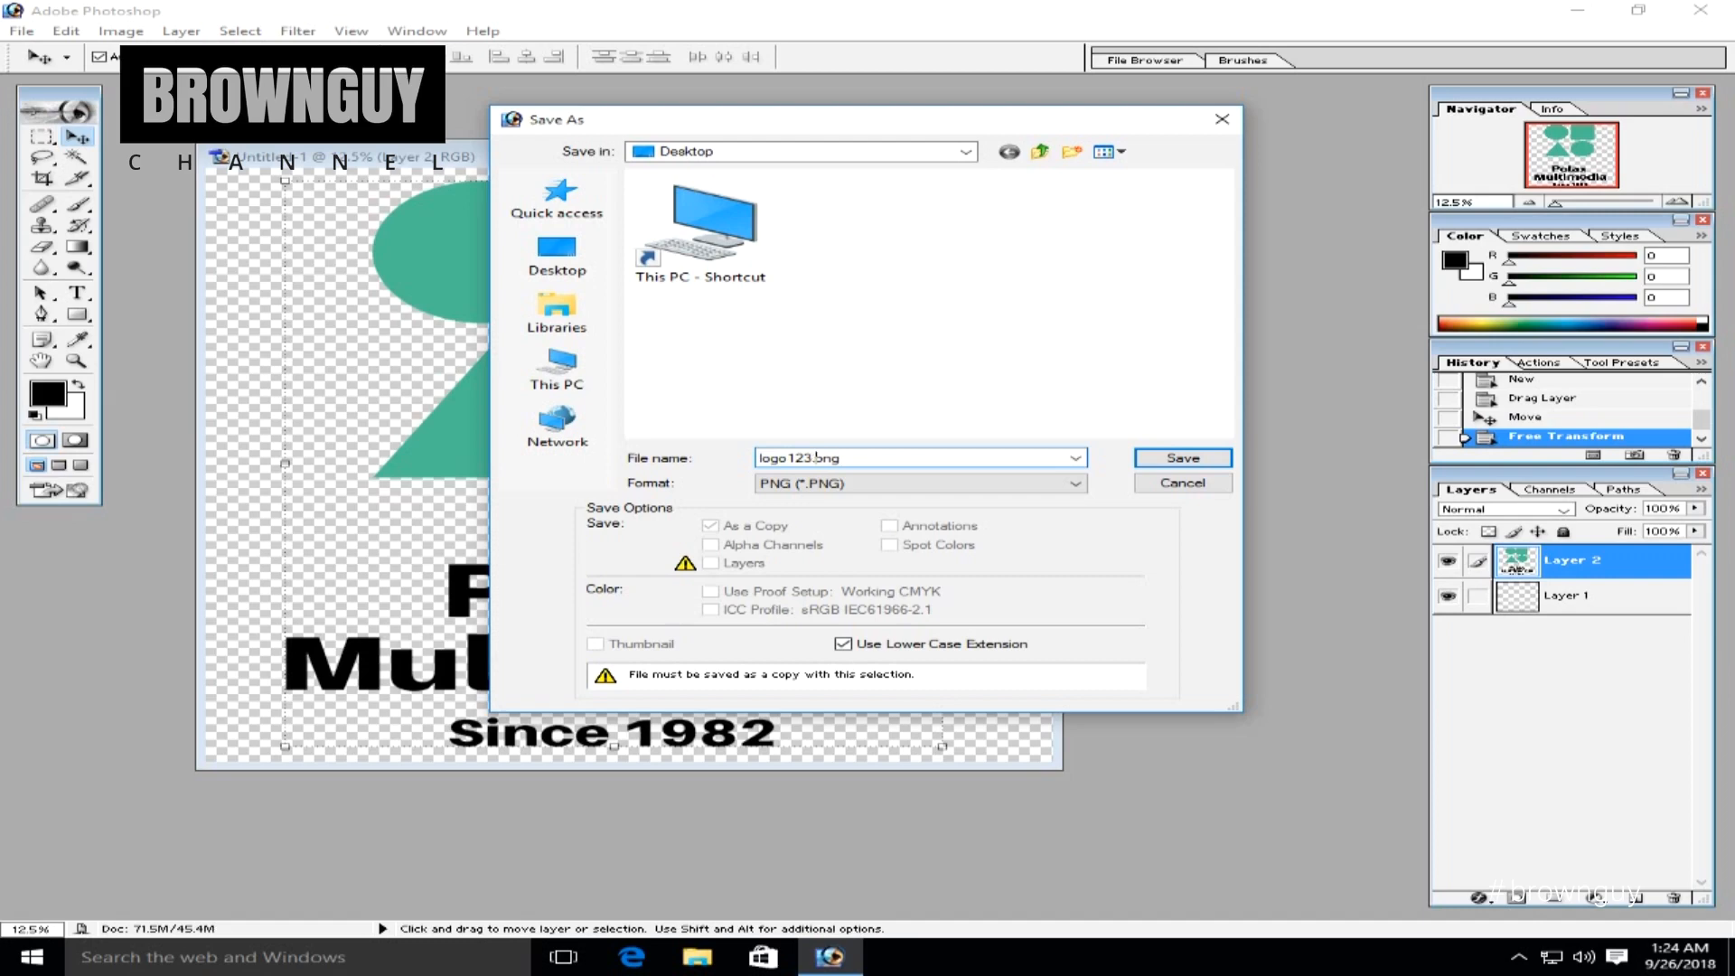
left_click(1152, 464)
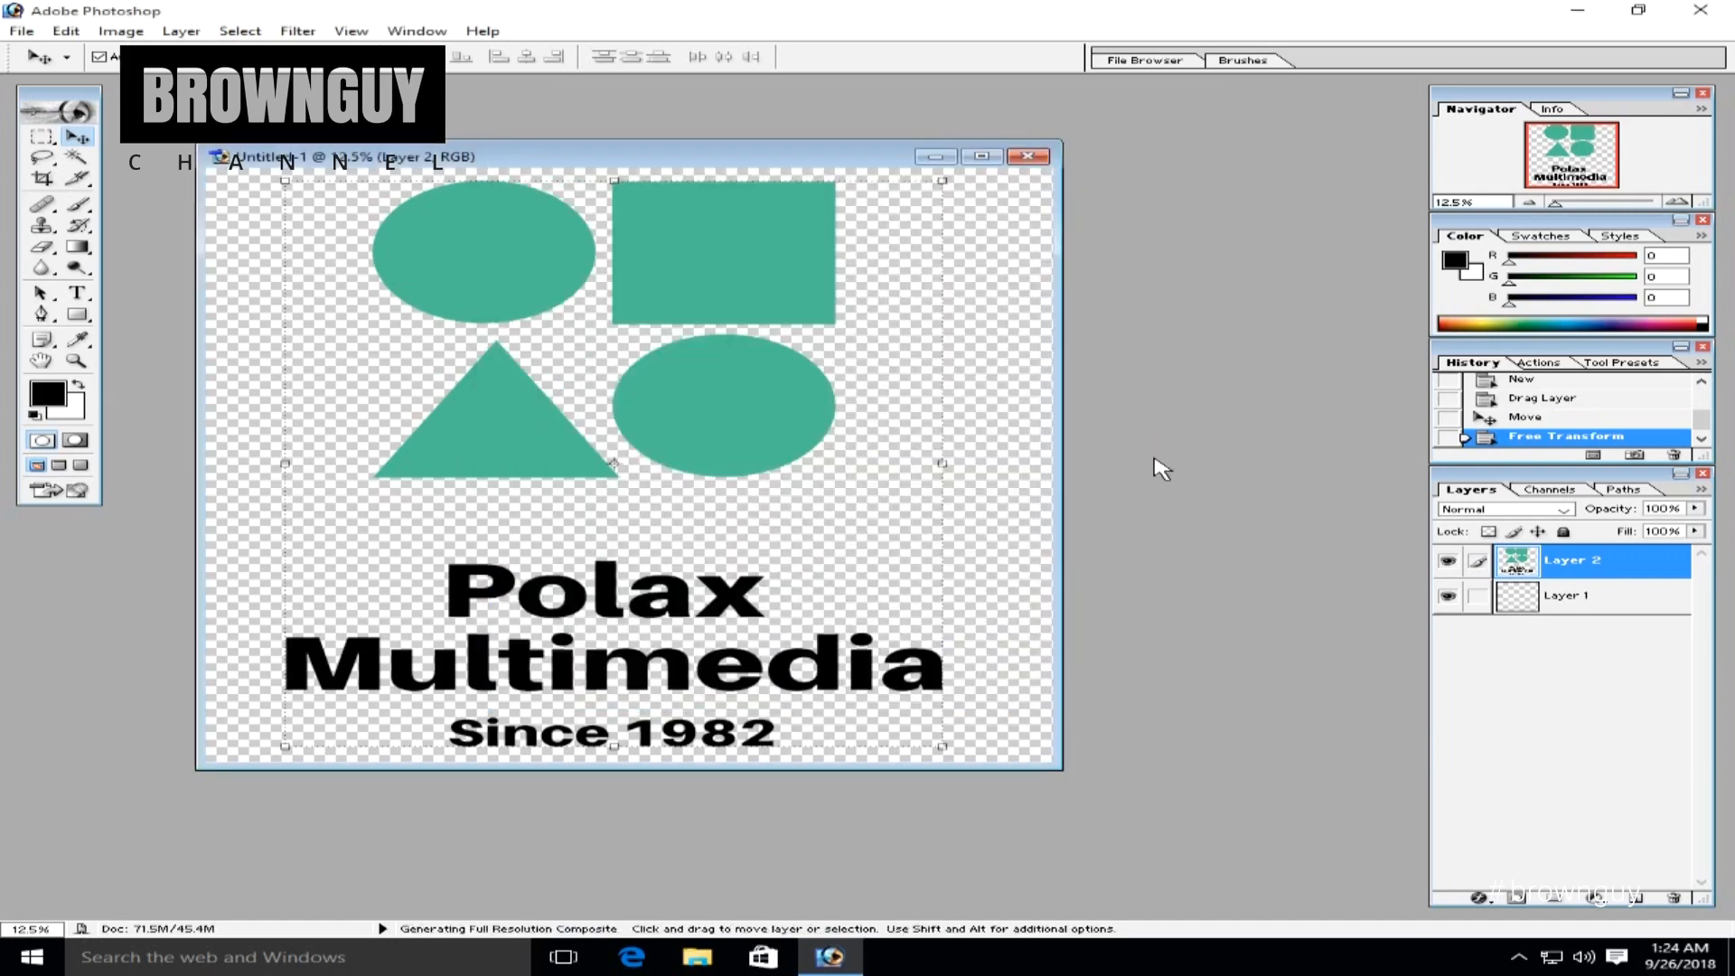
Close the Untitled-1 document without saving its changes
left_click(969, 463)
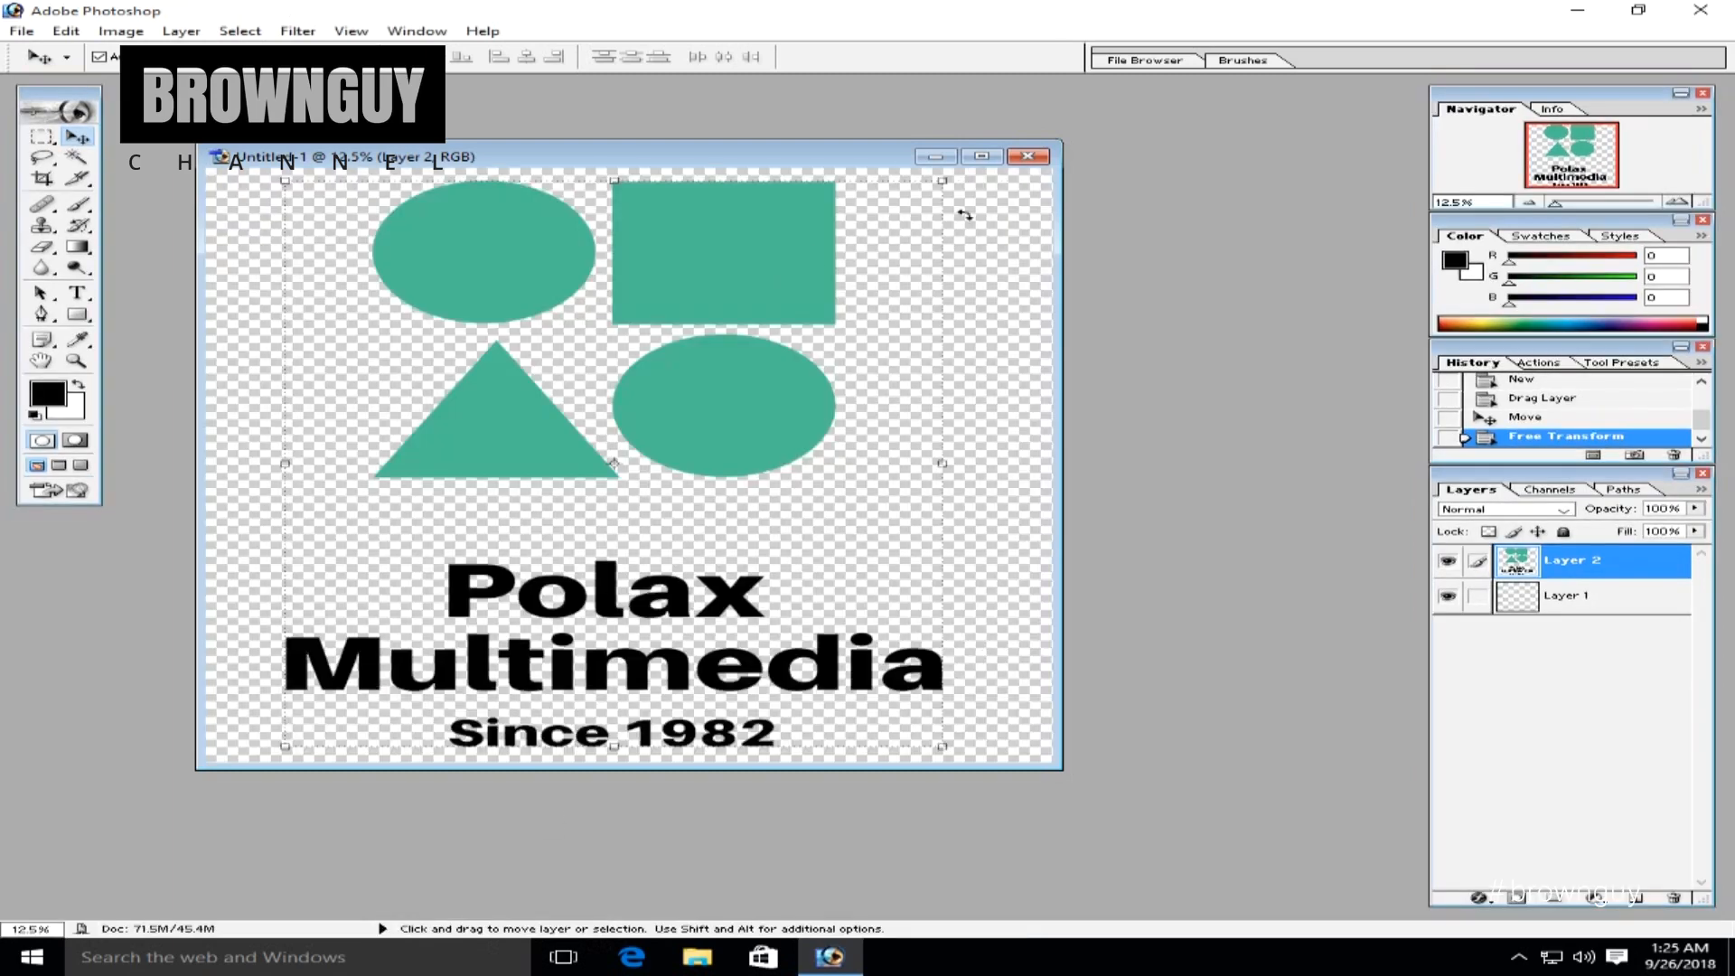
left_click(1028, 158)
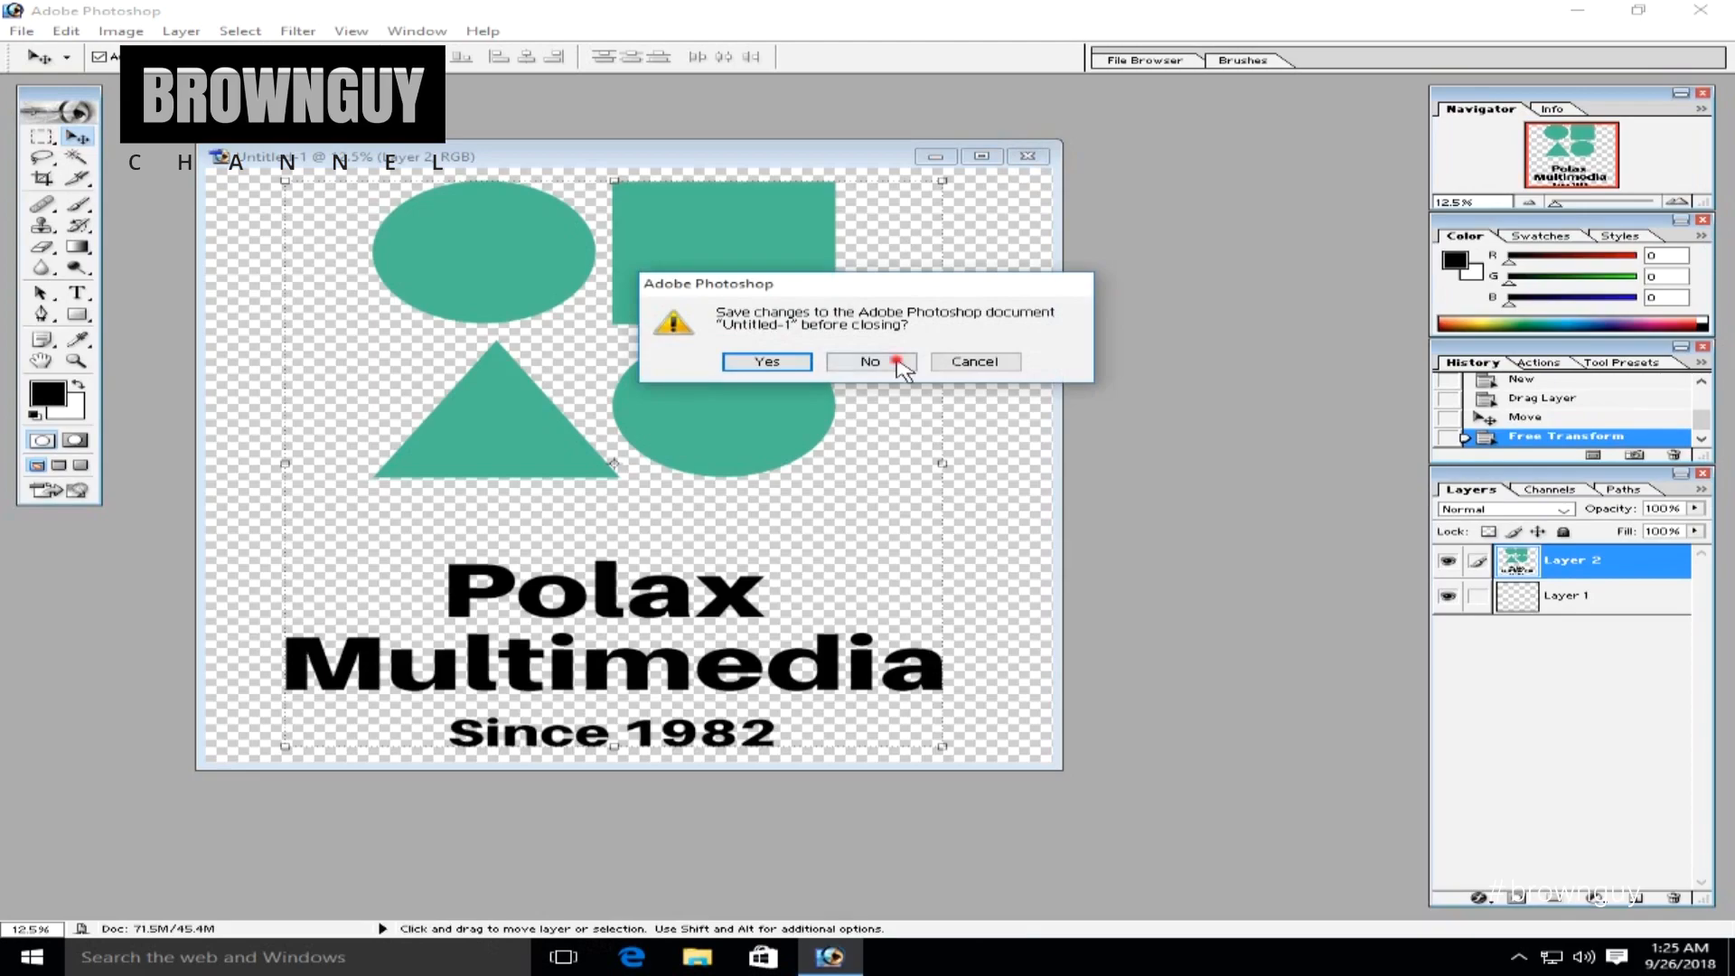
left_click(893, 363)
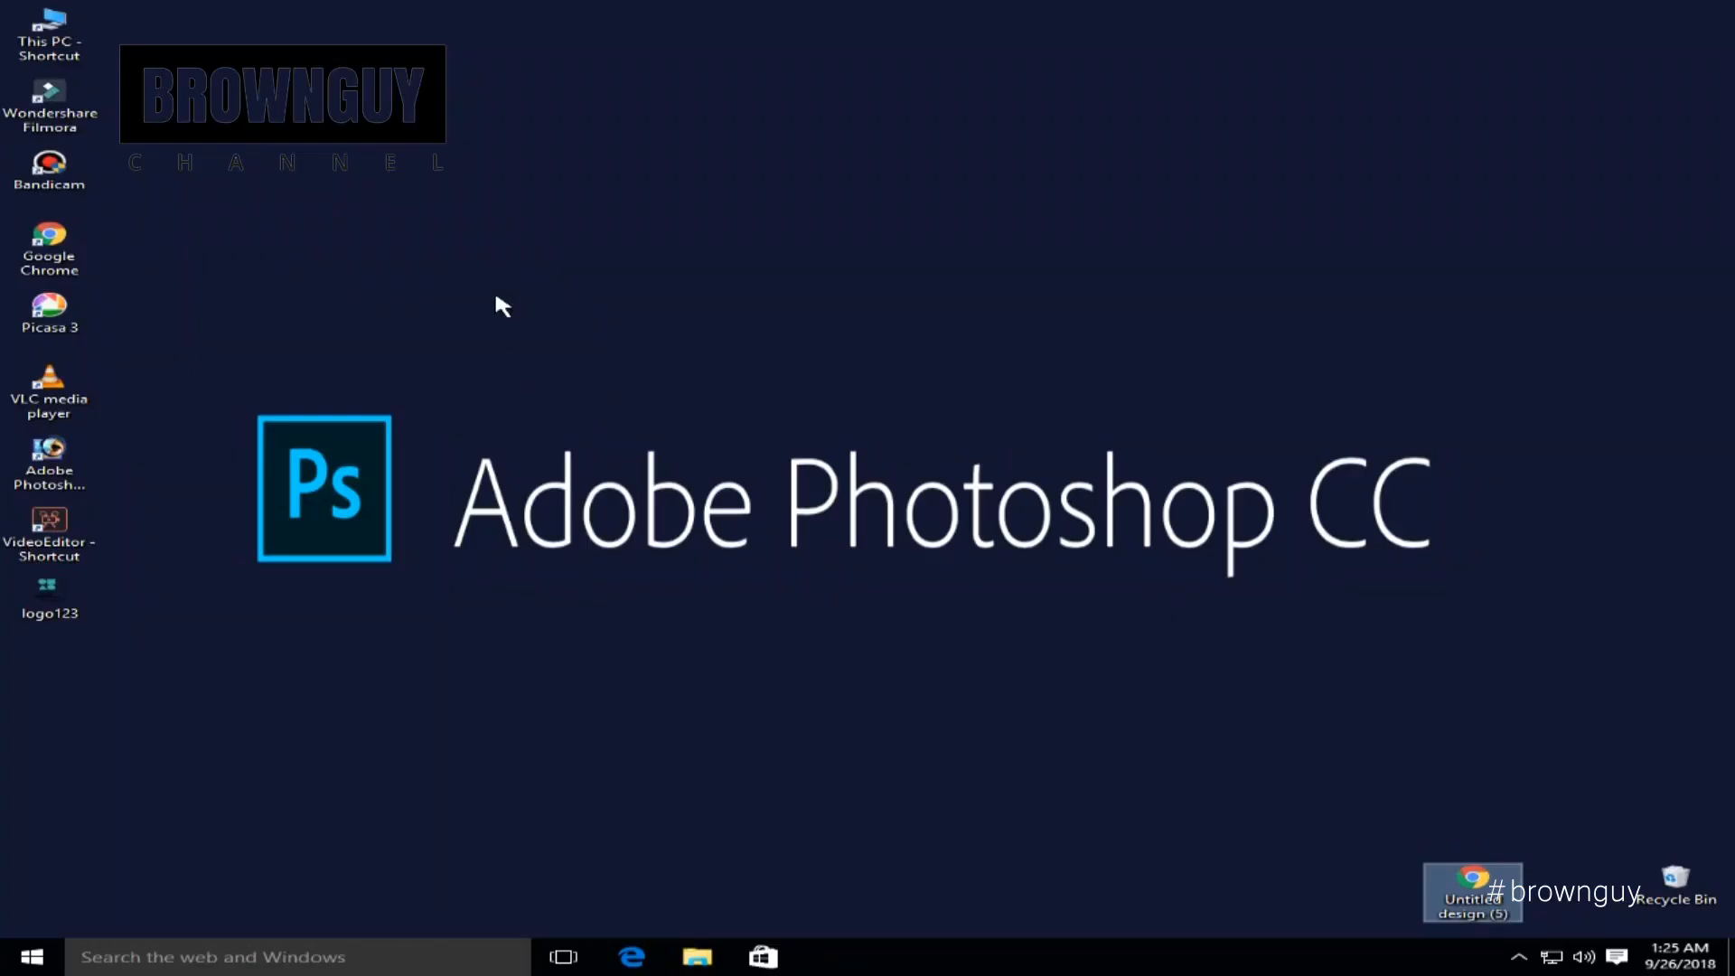
right_click(496, 288)
left_click(573, 340)
right_click(469, 299)
left_click(542, 352)
Open the logo123 image from the desktop in the picture viewer and examine the Polax lettering up close
left_click(43, 598)
left_click_drag(71, 608, 371, 312)
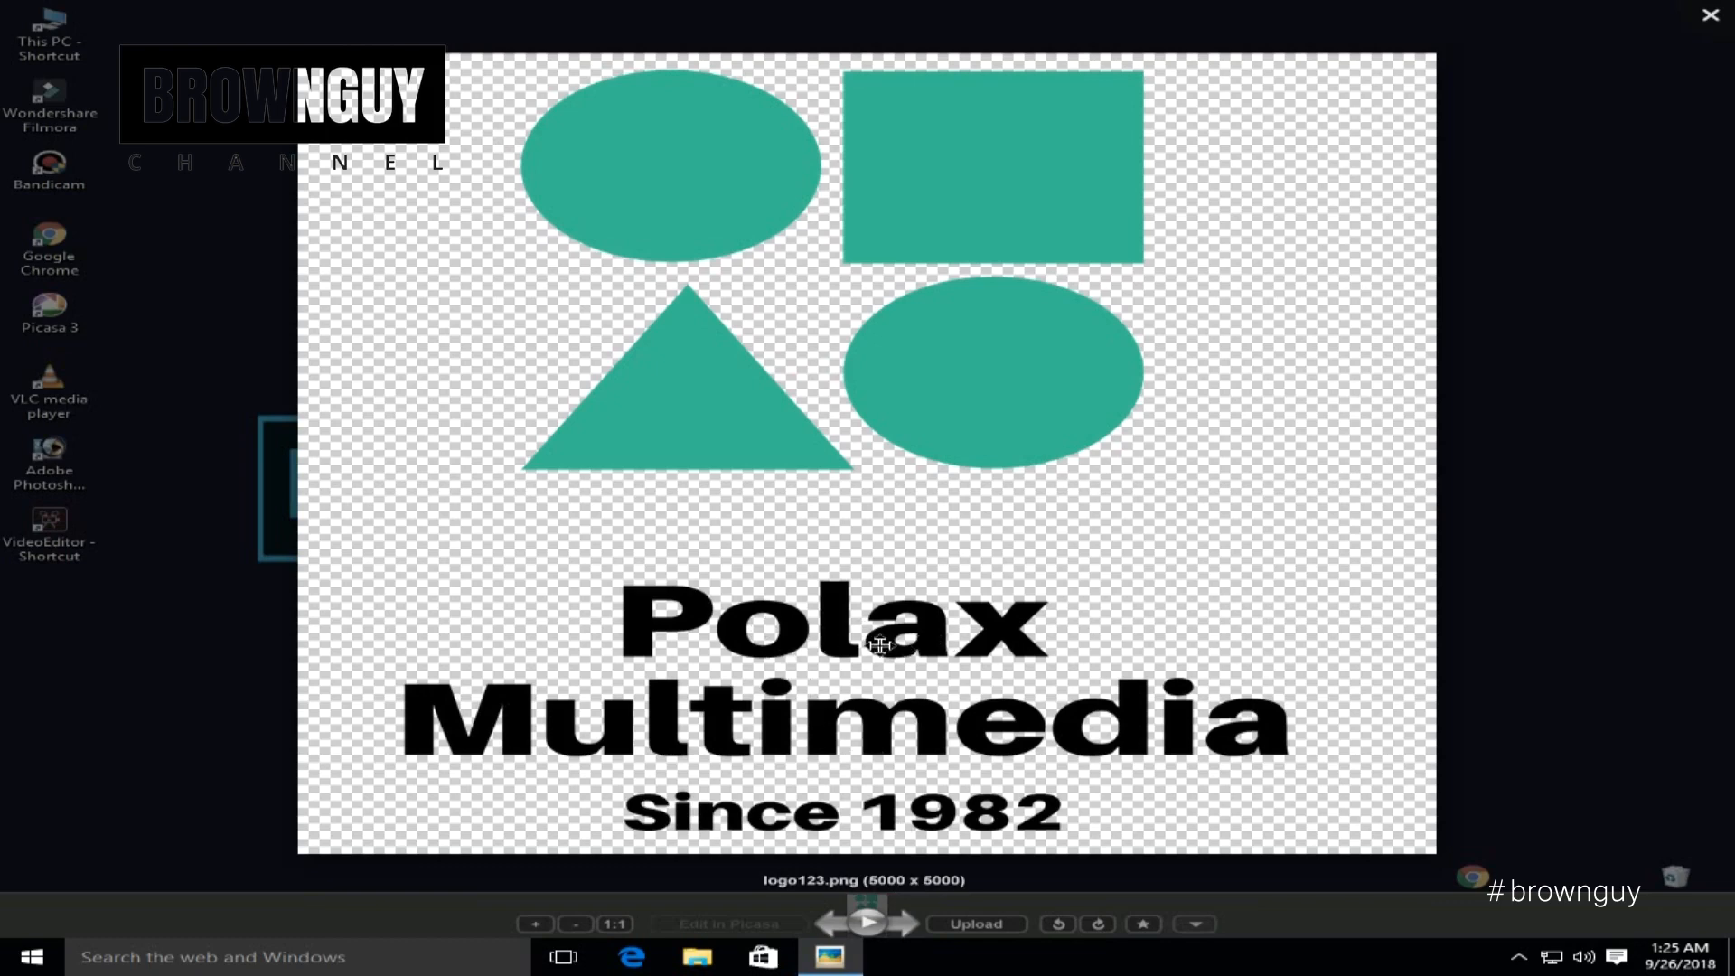
scroll(782, 627, "up", 5)
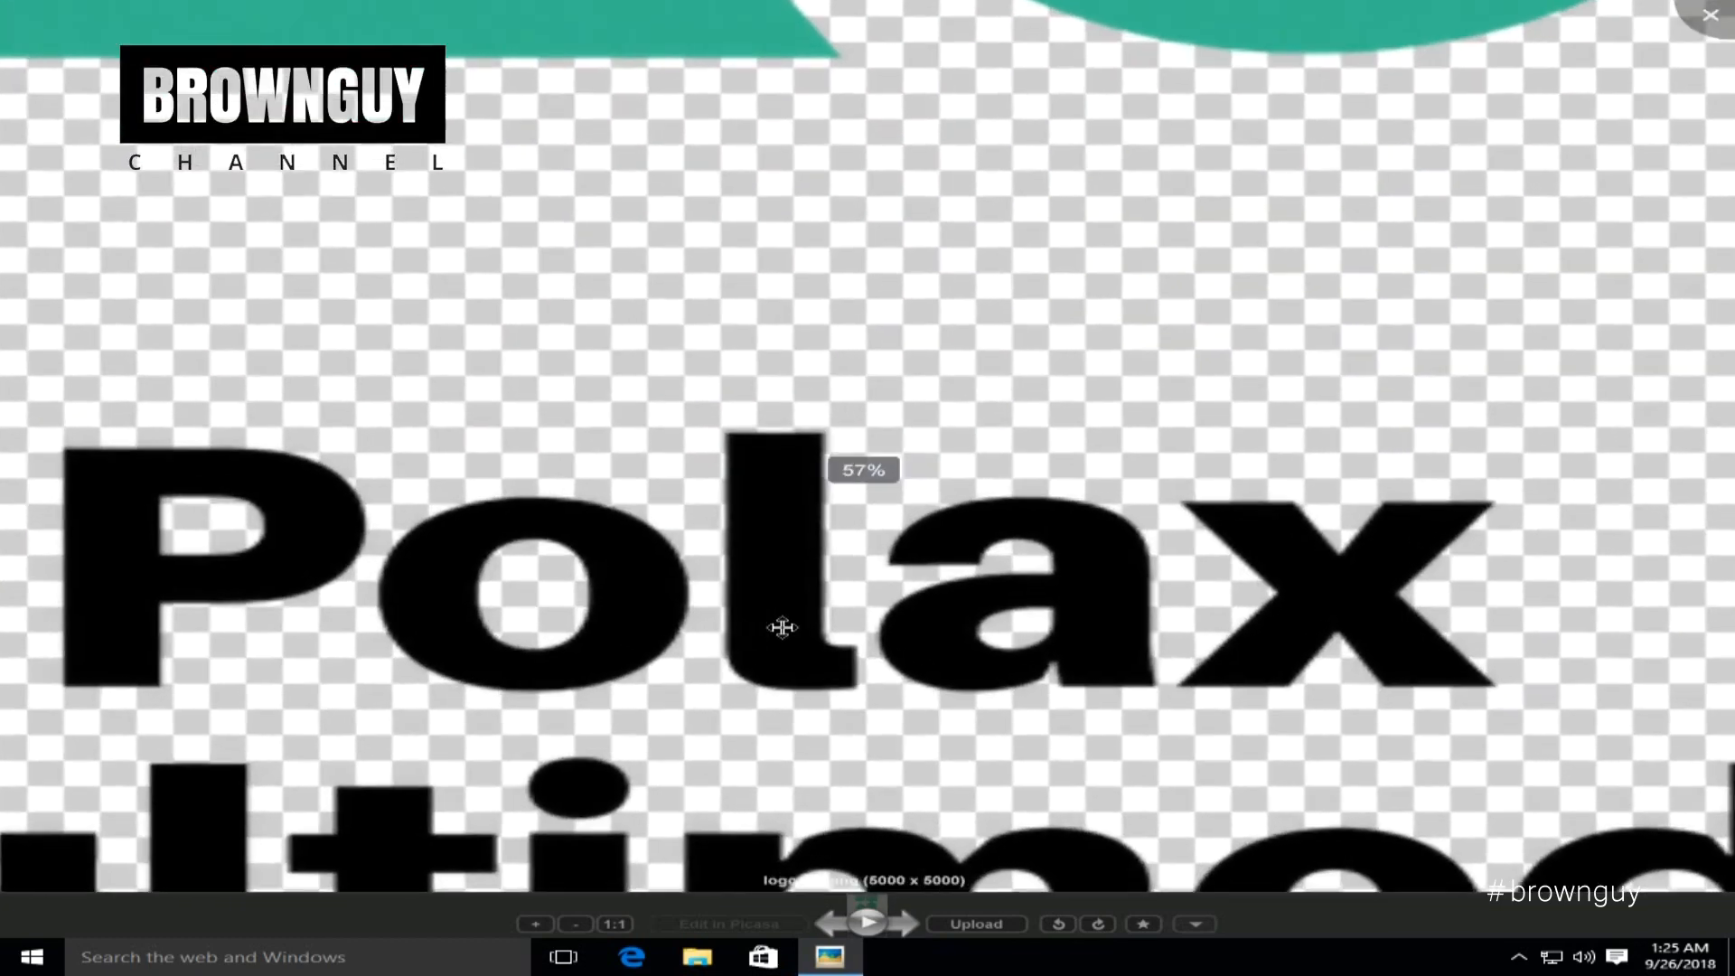